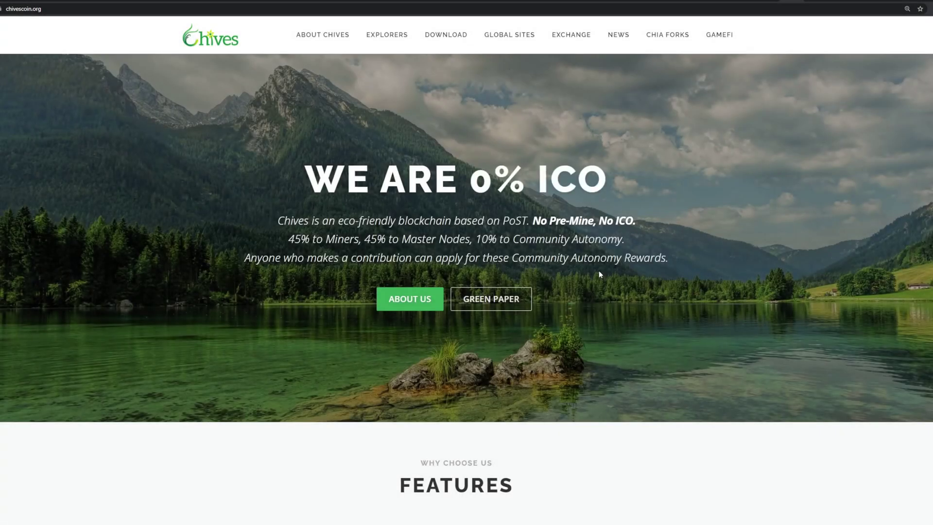
# Reveal the DOWNLOAD menu's Github Releases and Blockchain Database options on chivescoin.org.
pyautogui.moveTo(454, 33)
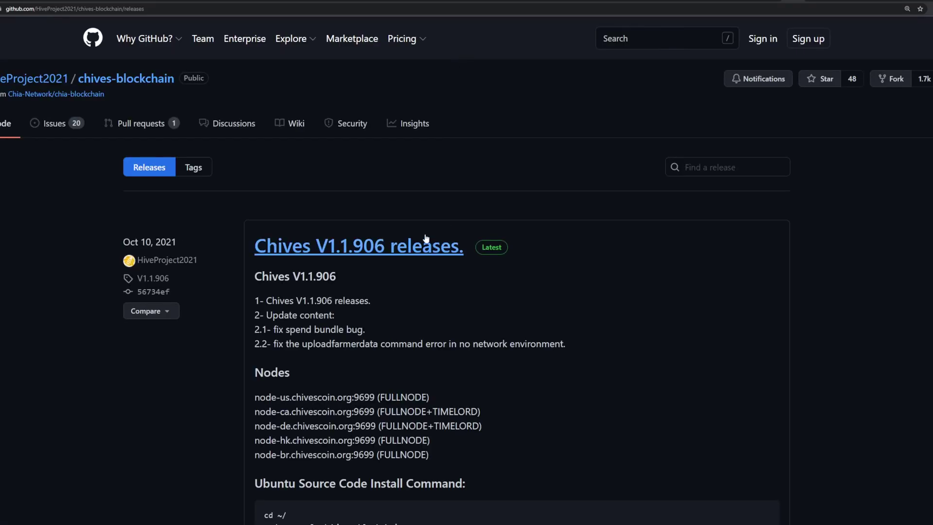
# Enlarge the V1.1.906 release page and scroll down to its Assets list.
pyautogui.hotkey('ctrl', '+')
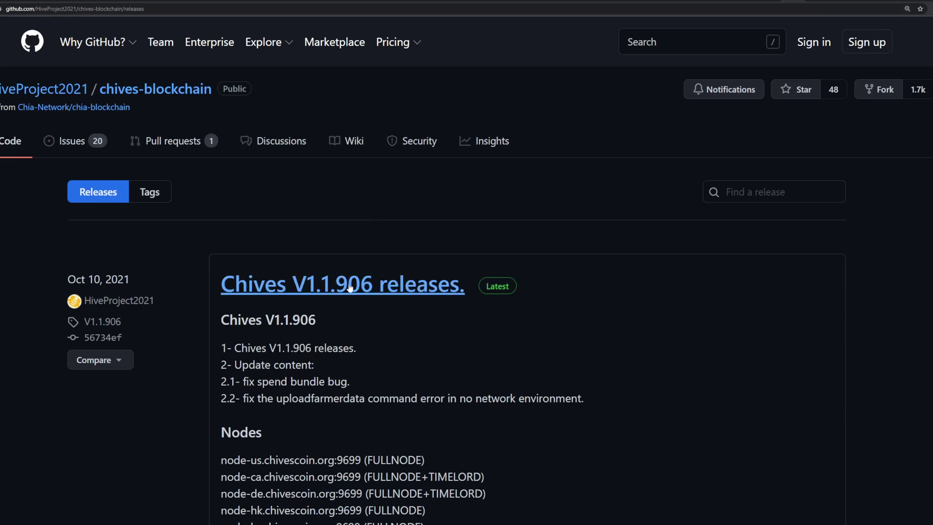
pyautogui.scroll(-5, 394, 290)
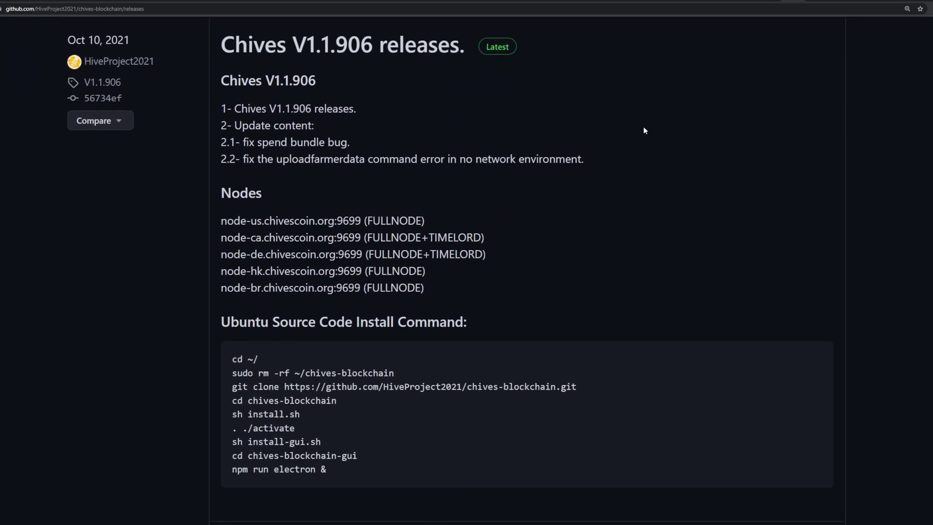
pyautogui.scroll(-4, 644, 131)
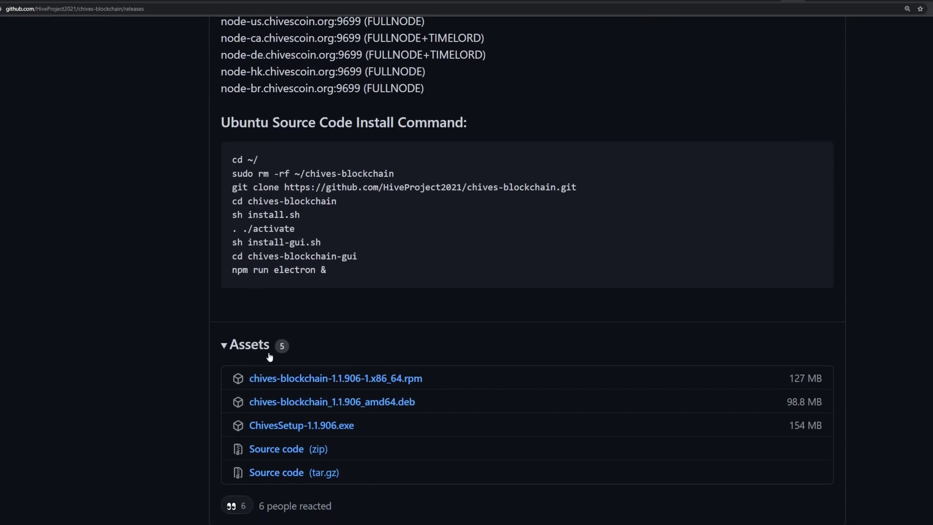
# Install ChivesSetup-1.1.906.exe, allow private-network access, and create a new private key.
pyautogui.click(313, 427)
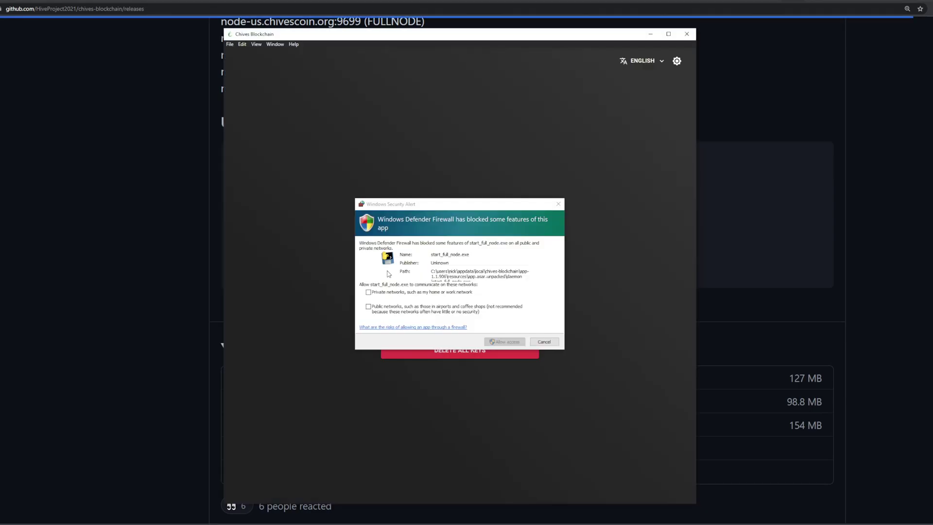
pyautogui.click(369, 292)
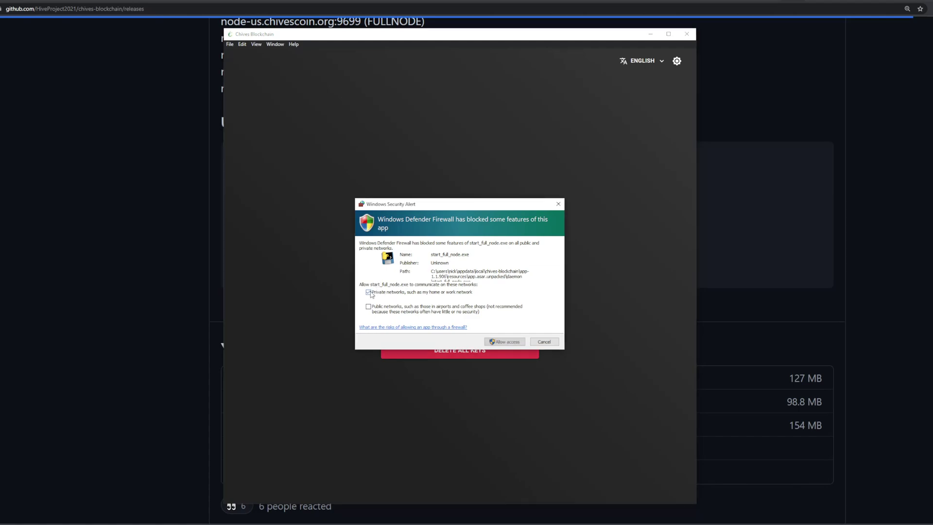
pyautogui.click(519, 344)
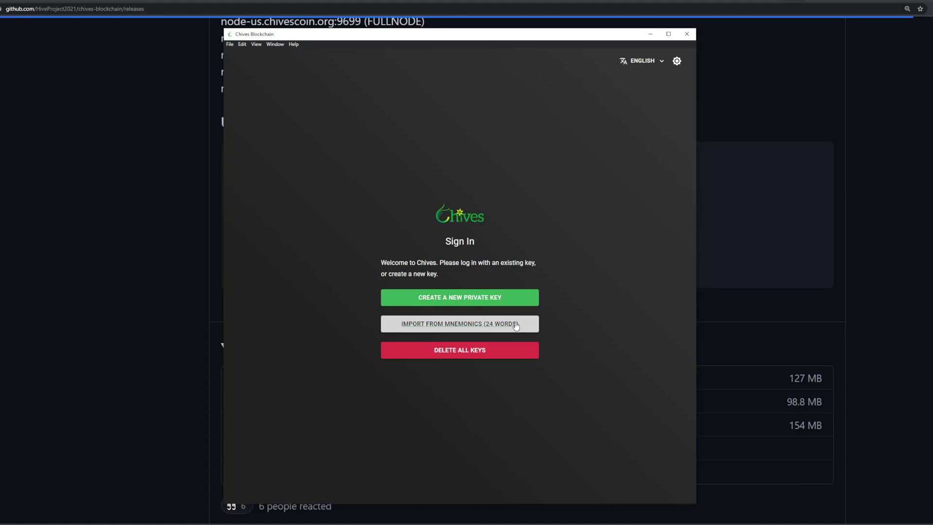
pyautogui.click(456, 302)
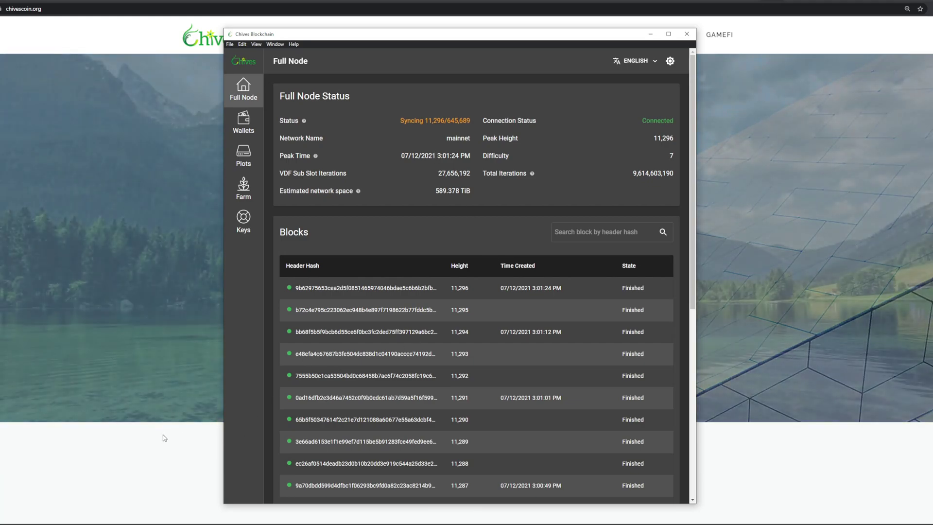
# Open the Blockchain Database download page and copy the Windows path C:\Users\USERNAME\.chives\mainnet\db.
pyautogui.click(166, 437)
pyautogui.moveTo(456, 35)
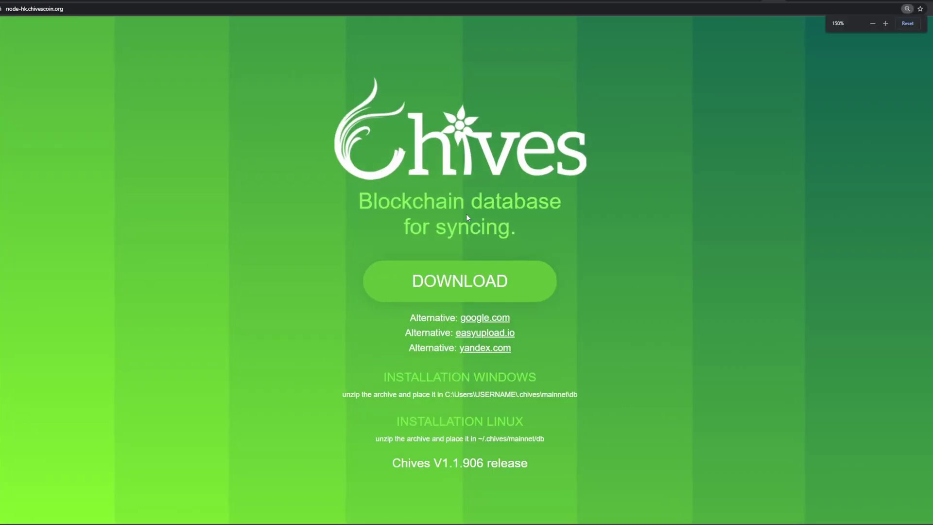
pyautogui.hotkey('ctrl', '-')
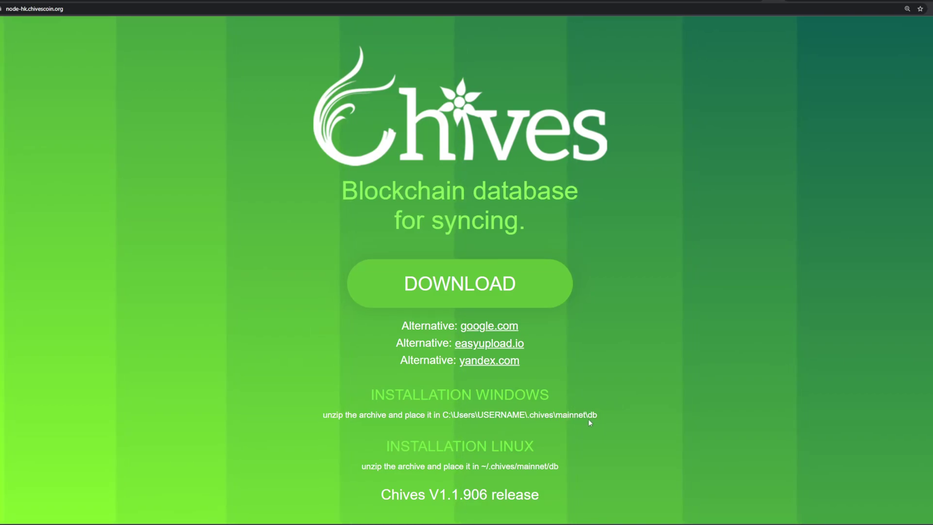
pyautogui.moveTo(596, 414); pyautogui.dragTo(441, 418)
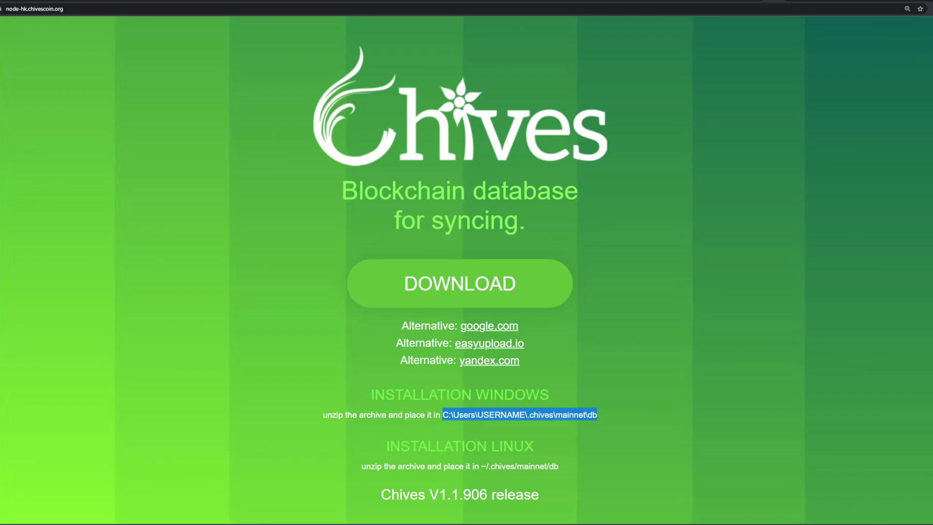
pyautogui.hotkey('alt', 'Tab')
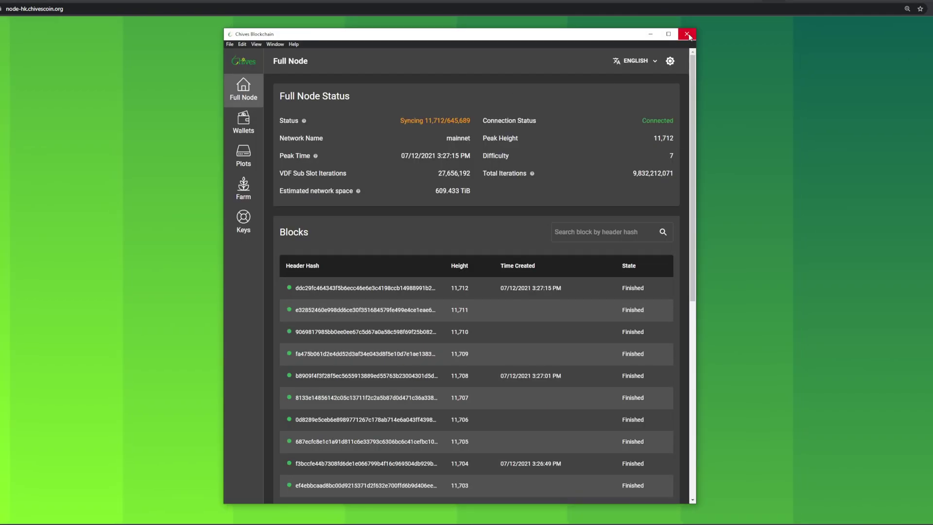
# Quit Chives Blockchain, confirm the prompt, and let the node and server shut down.
pyautogui.click(687, 34)
pyautogui.click(493, 271)
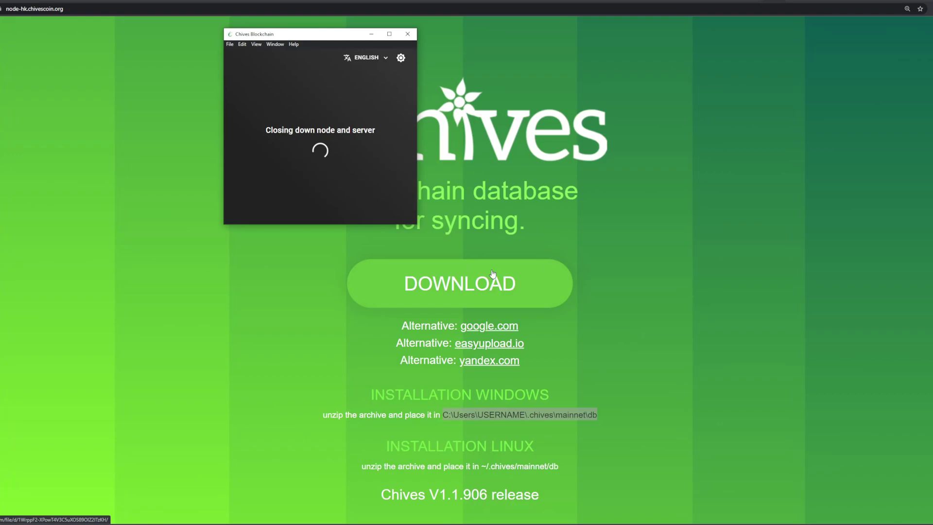
pyautogui.moveTo(306, 39); pyautogui.dragTo(667, 160)
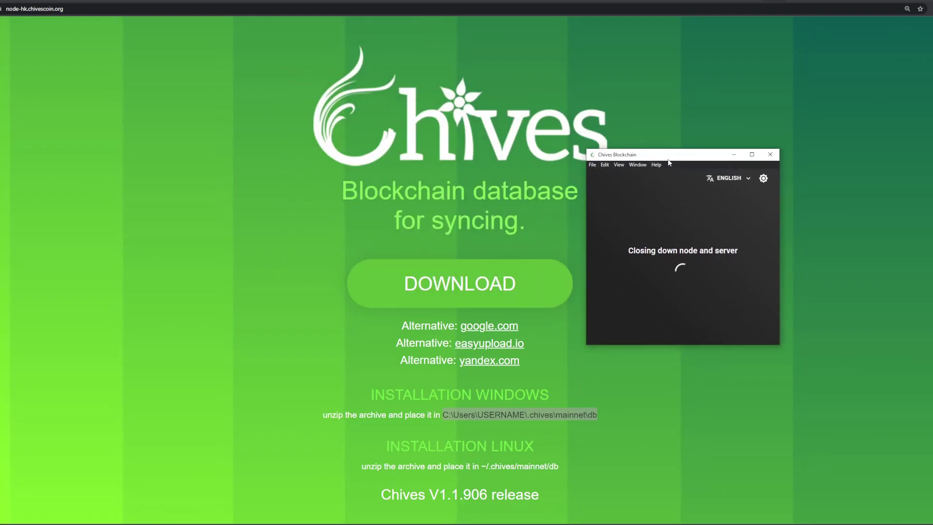
pyautogui.click(725, 283)
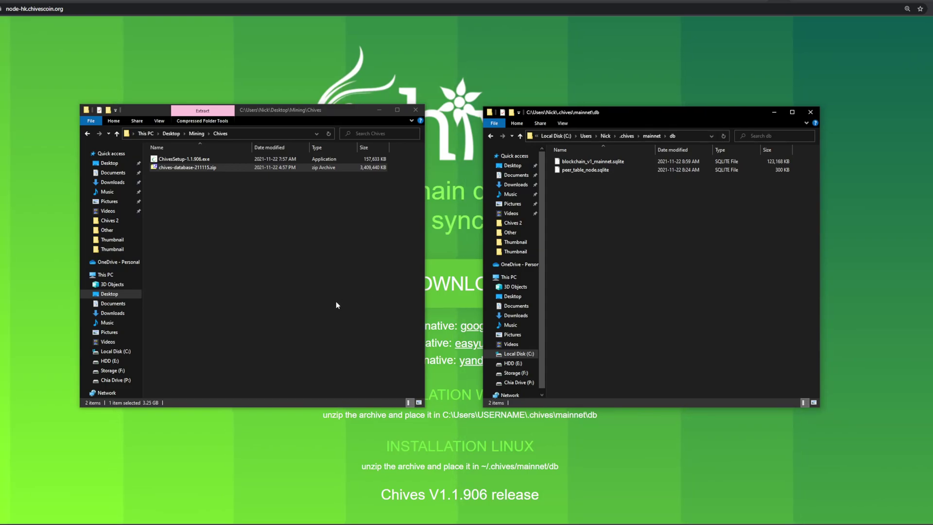
# Extract chives-database-211115.zip with 7-Zip into the .chives\mainnet\db folder.
pyautogui.rightClick(218, 168)
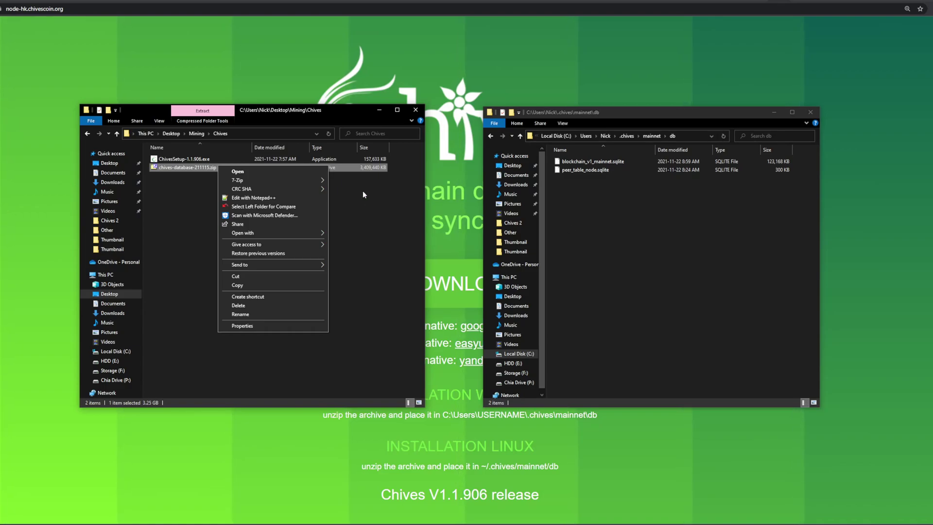
pyautogui.moveTo(307, 182)
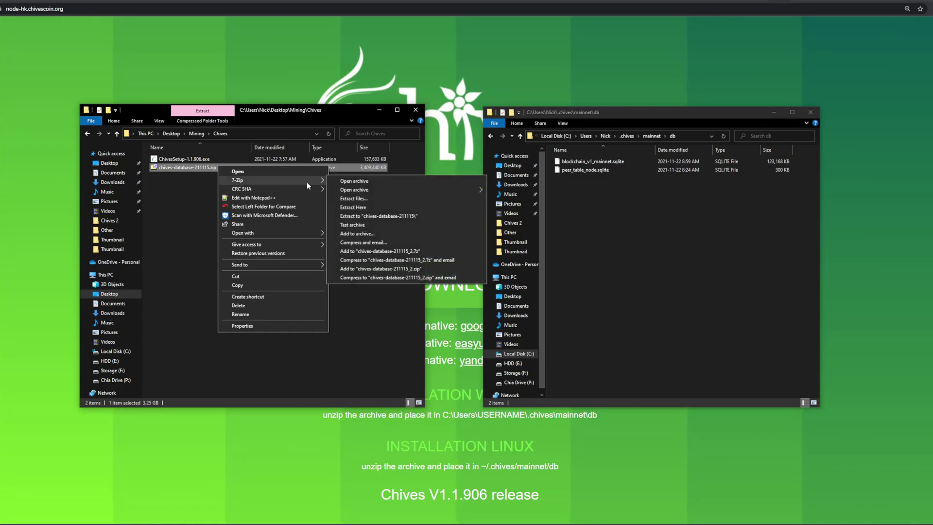
pyautogui.click(364, 199)
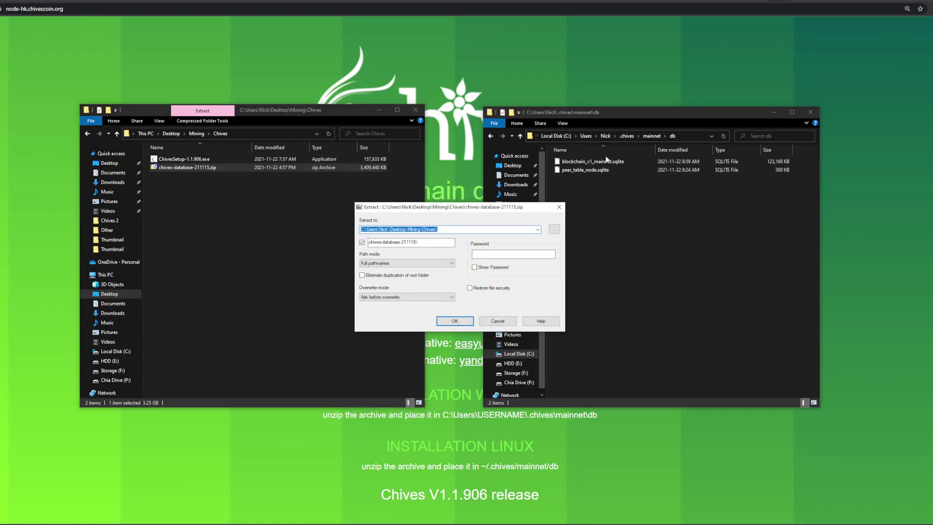
pyautogui.click(690, 137)
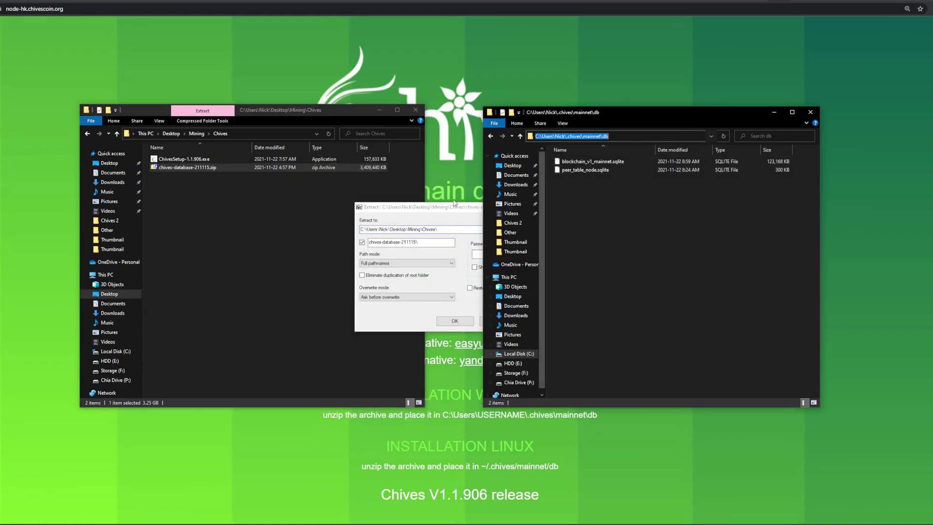
pyautogui.click(456, 228)
pyautogui.hotkey('ctrl', 'a')
pyautogui.write('C:\\Users\\Nick\\.chives\\mainnet\\db')
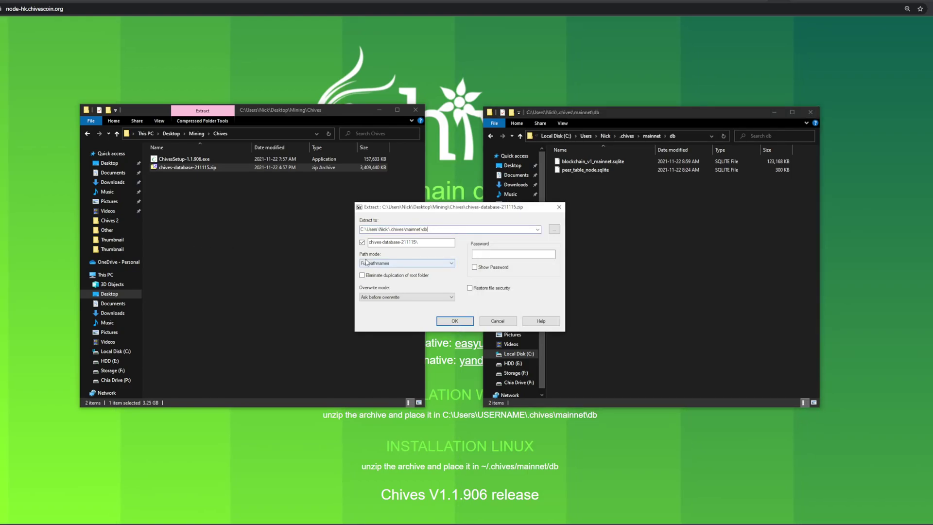
pyautogui.click(462, 322)
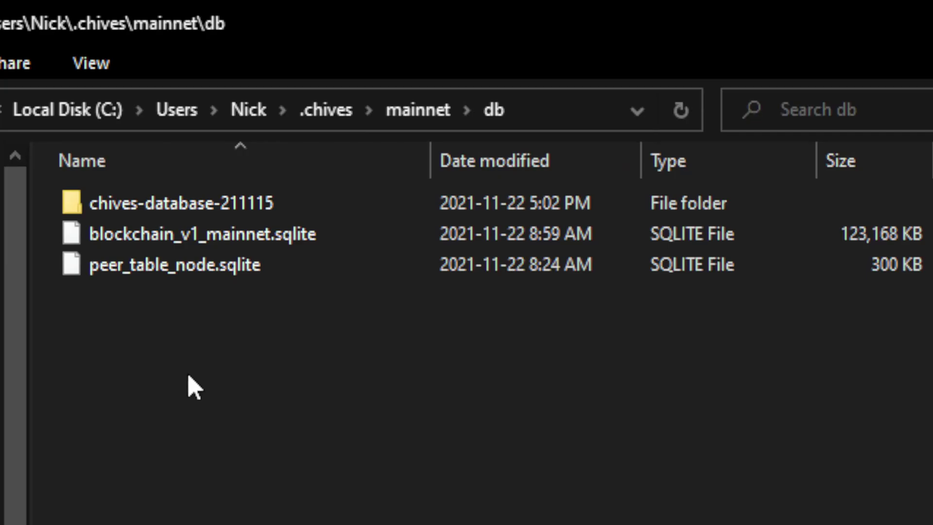
# Move the extracted blockchain_v1_mainnet.sqlite into db, replacing the old database file.
pyautogui.moveTo(188, 374); pyautogui.dragTo(140, 238)
pyautogui.click(158, 207)
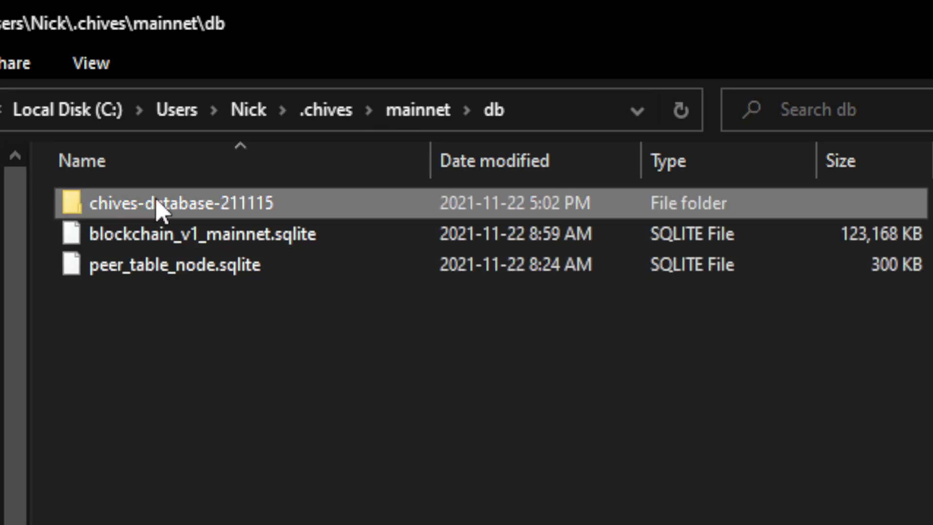
pyautogui.doubleClick(157, 202)
pyautogui.click(162, 204)
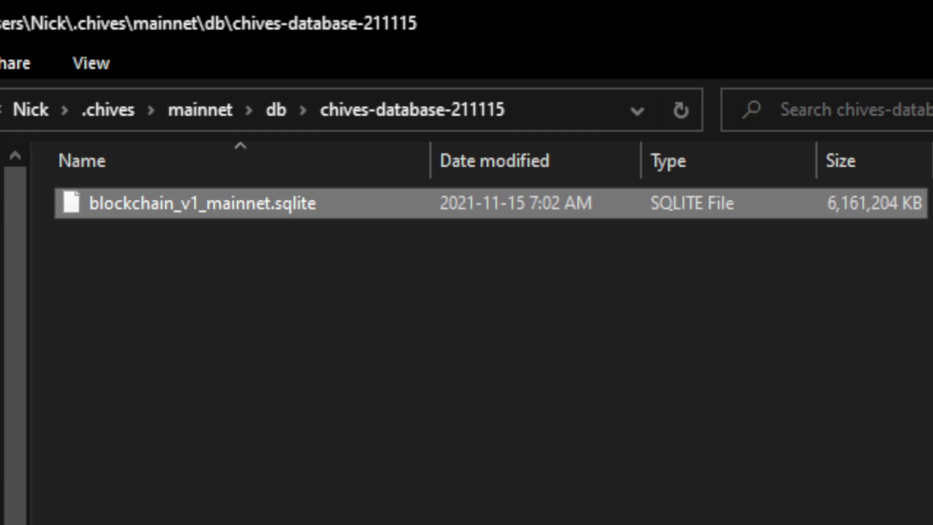
pyautogui.click(275, 109)
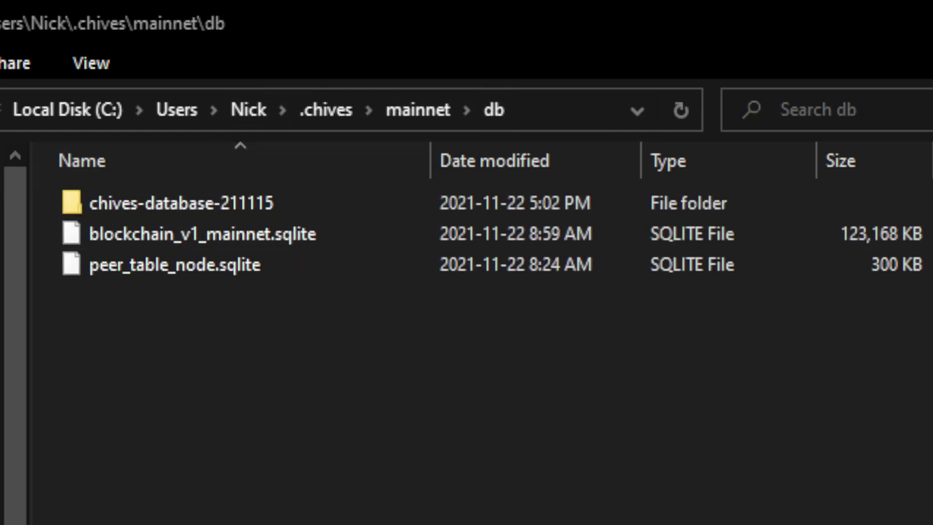
pyautogui.click(314, 311)
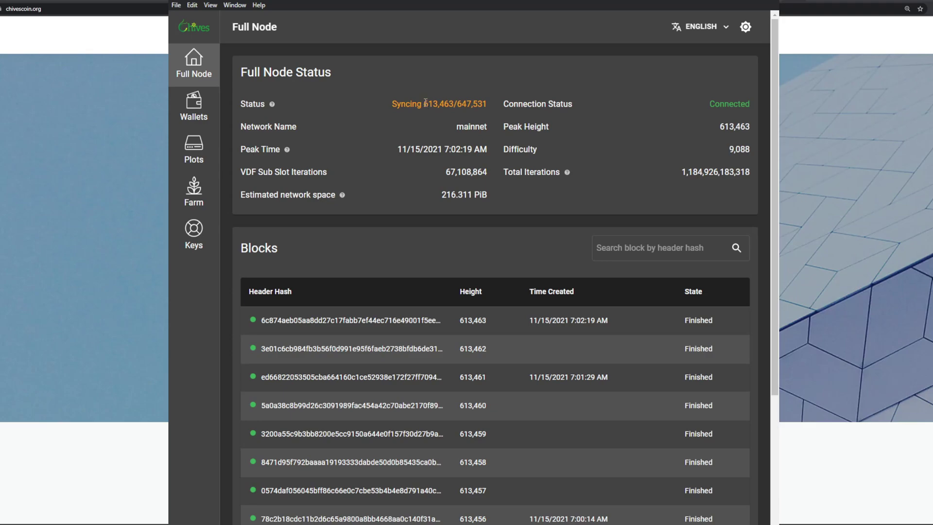
# Compare the node's synced height with the 647,531 network height, then open Plots.
pyautogui.moveTo(424, 104); pyautogui.dragTo(482, 102)
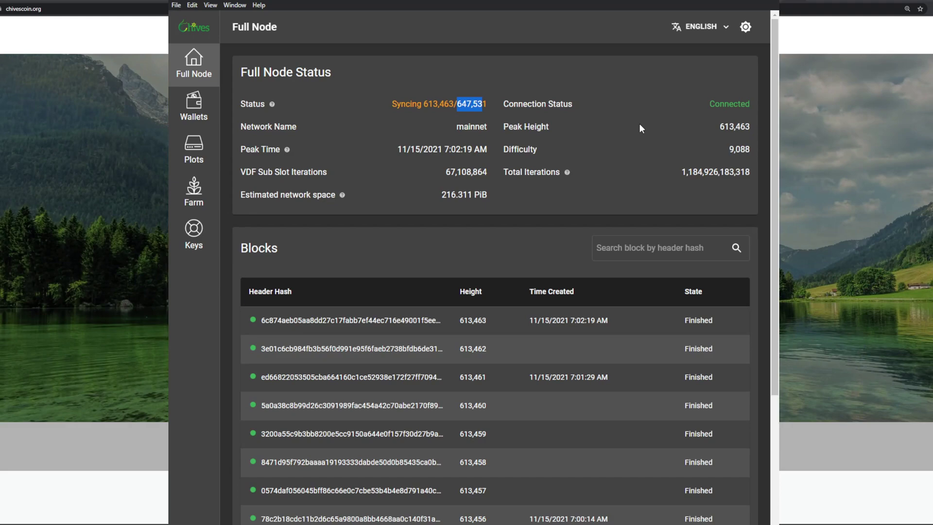
pyautogui.moveTo(424, 103); pyautogui.dragTo(463, 103)
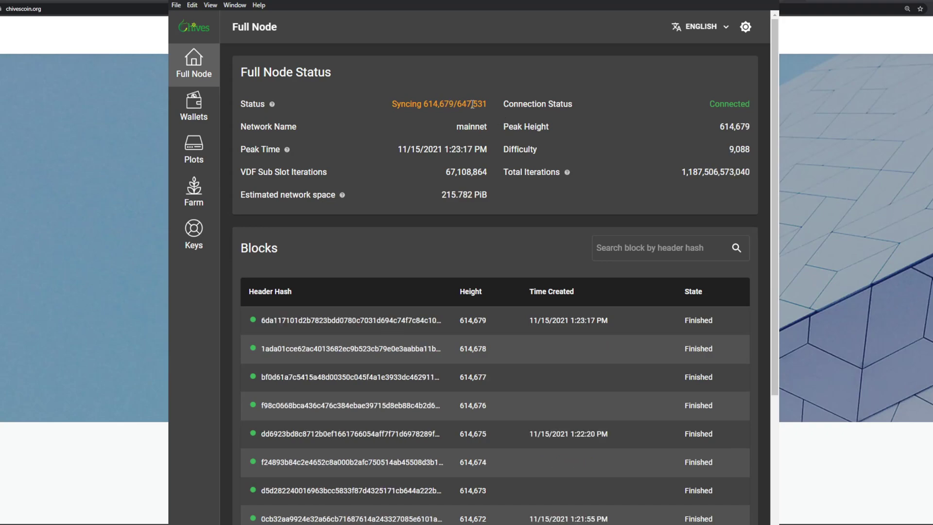
pyautogui.moveTo(482, 104); pyautogui.dragTo(456, 104)
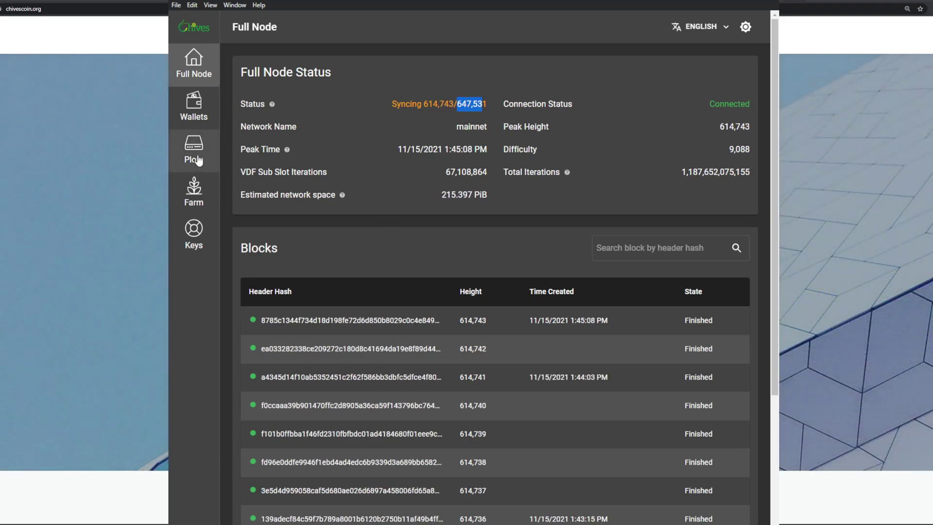
pyautogui.click(198, 160)
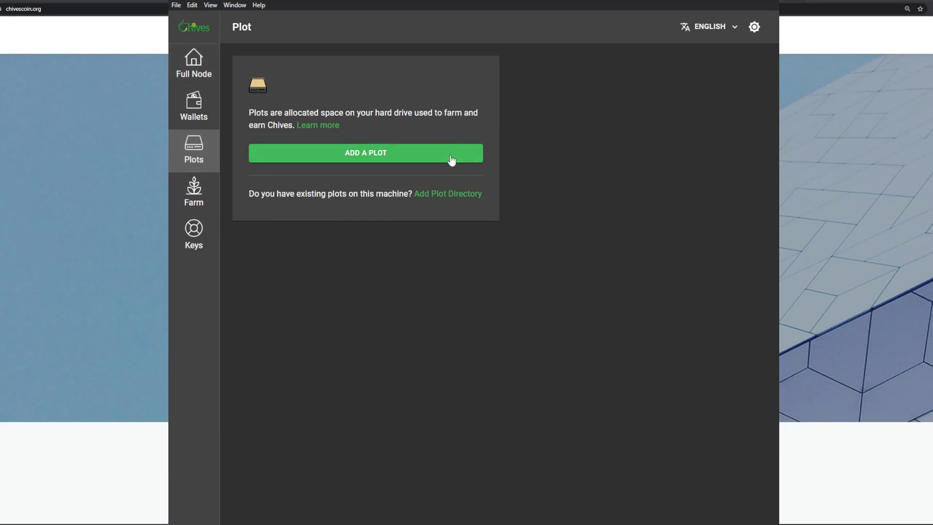
# Set up a queued 11.5GiB (k=29) plot with count 1 and reveal advanced options.
pyautogui.click(318, 159)
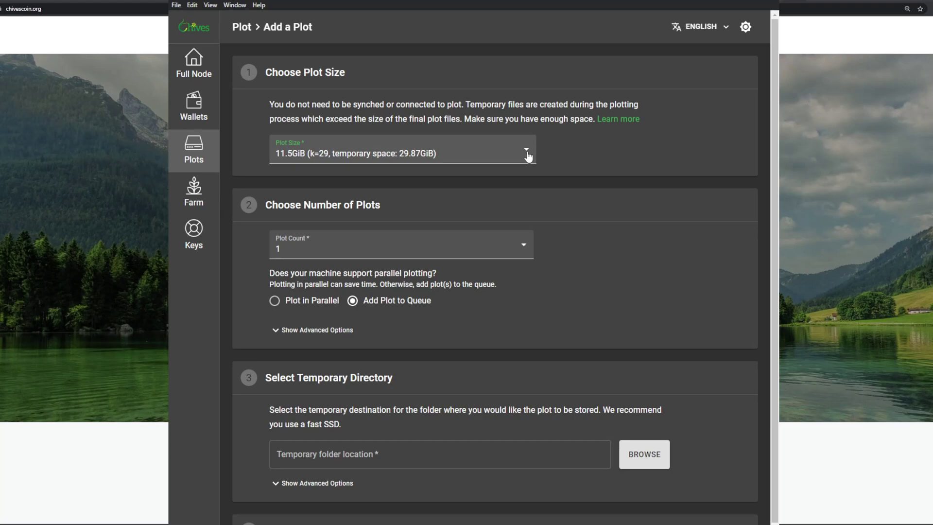
pyautogui.click(527, 155)
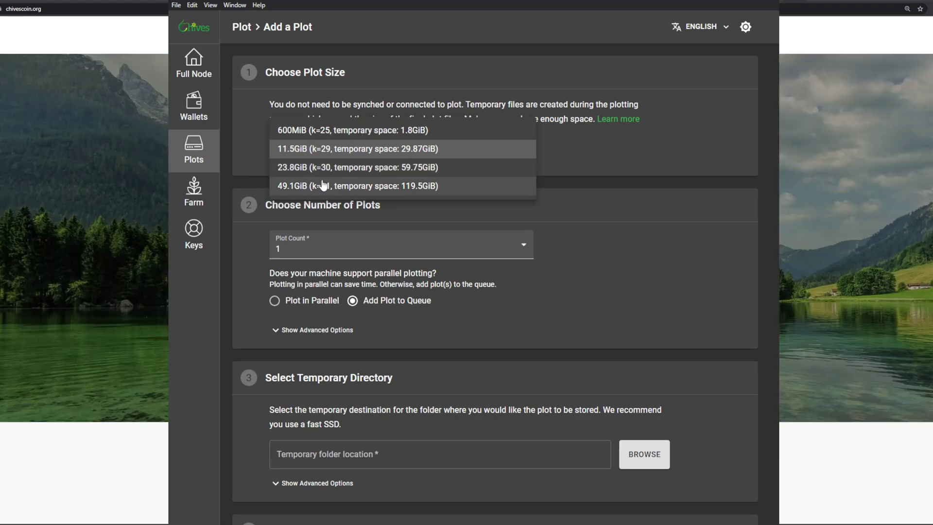
pyautogui.click(332, 214)
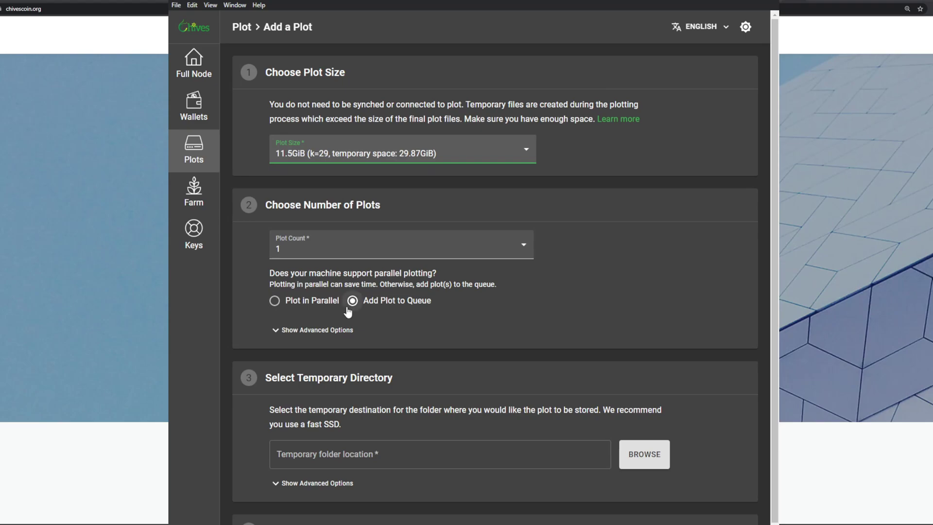
pyautogui.click(321, 245)
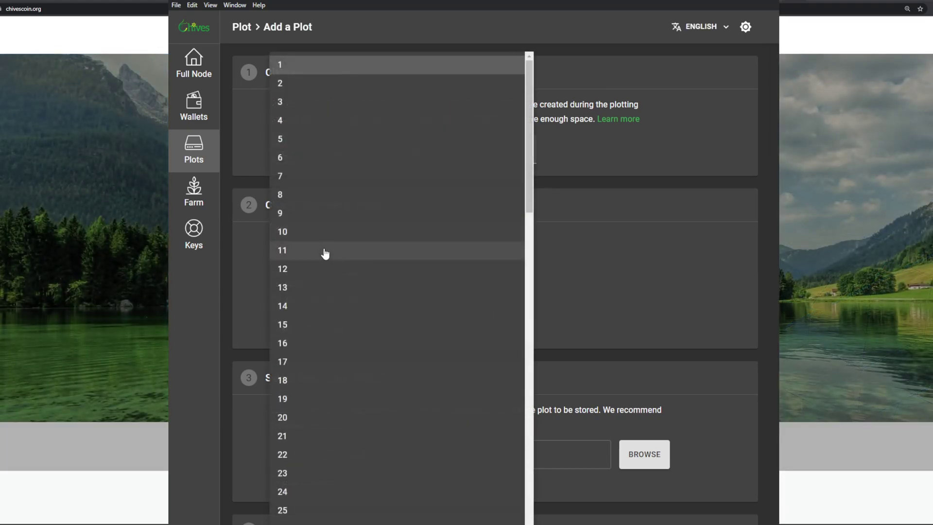
pyautogui.press('Escape')
pyautogui.click(308, 330)
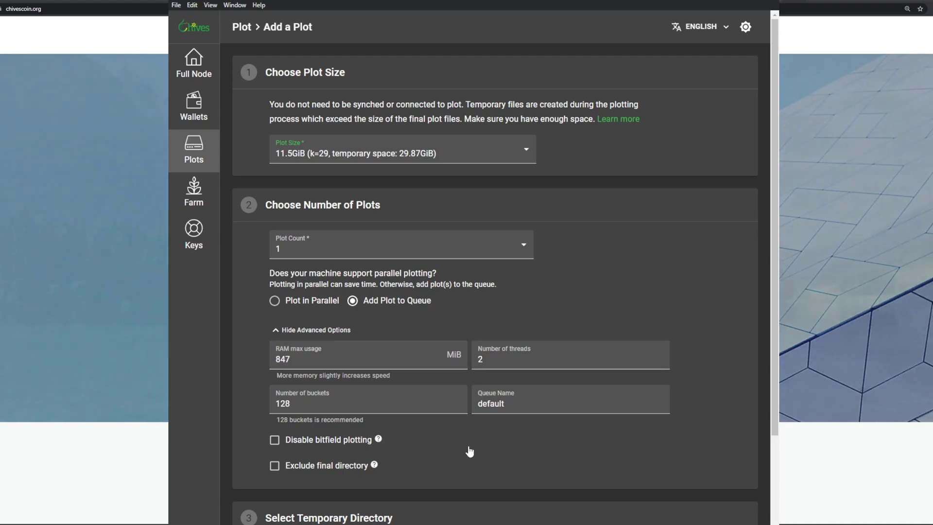
# Scroll down through the Add a Plot form.
pyautogui.scroll(-4, 415, 291)
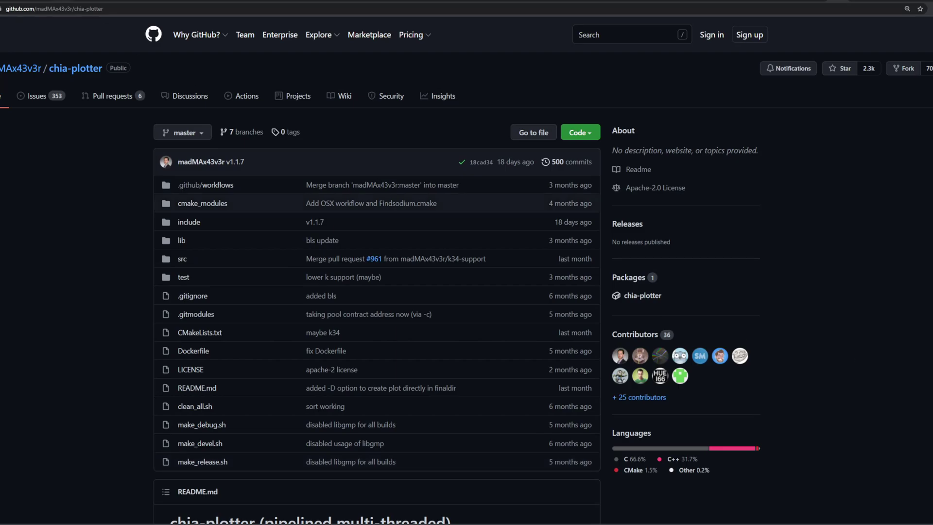
# Scroll the chia-plotter README to Install and expand the Windows instructions.
pyautogui.scroll(-20, 485, 336)
pyautogui.scroll(-12, 486, 336)
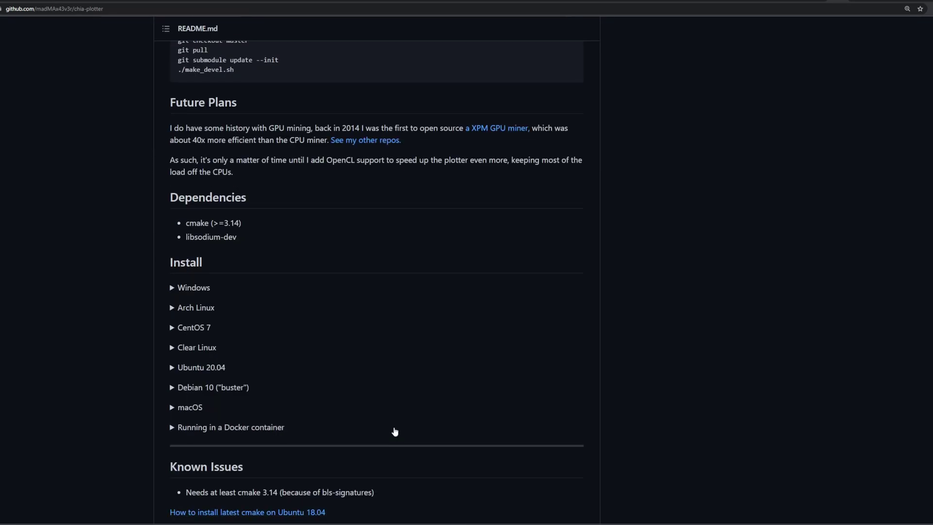
pyautogui.scroll(2, 389, 423)
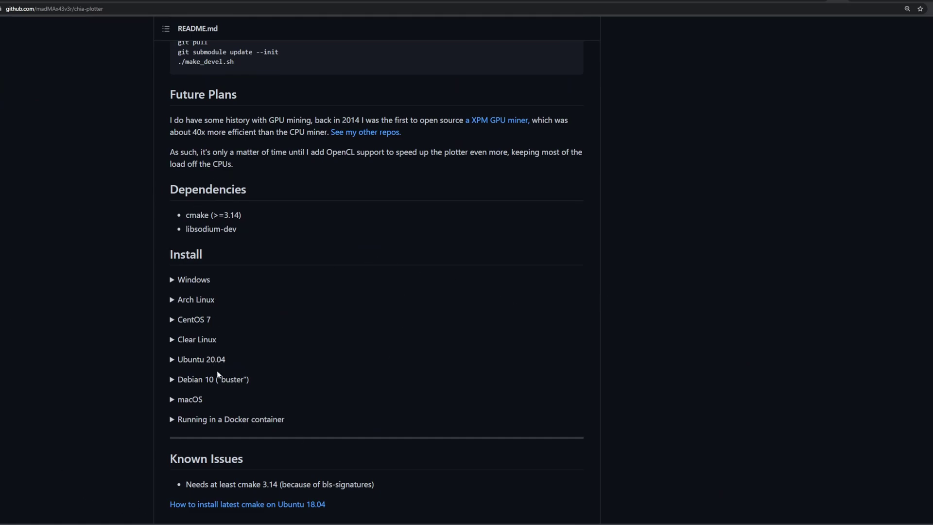
pyautogui.click(177, 283)
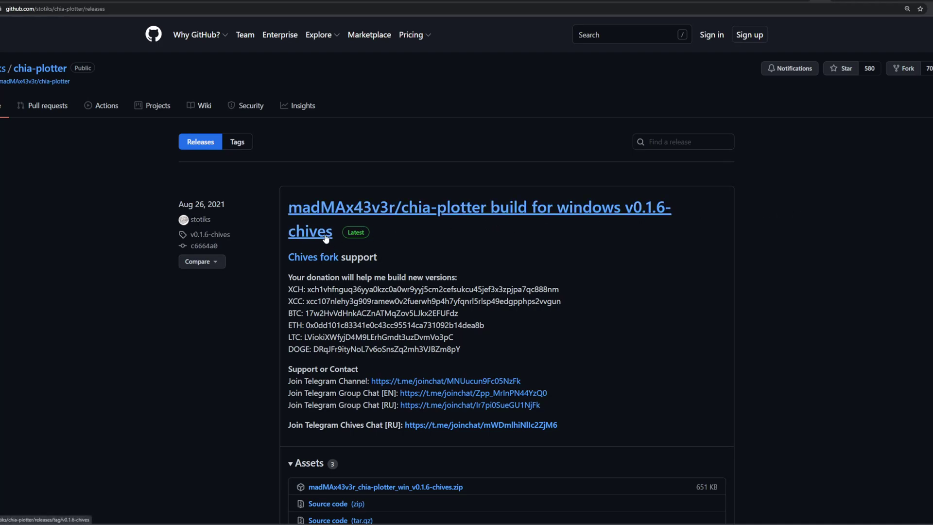
# Download madMAx43v3r_chia-plotter_win_v0.1.6-chives.zip from the release's Assets list.
pyautogui.scroll(-1, 456, 409)
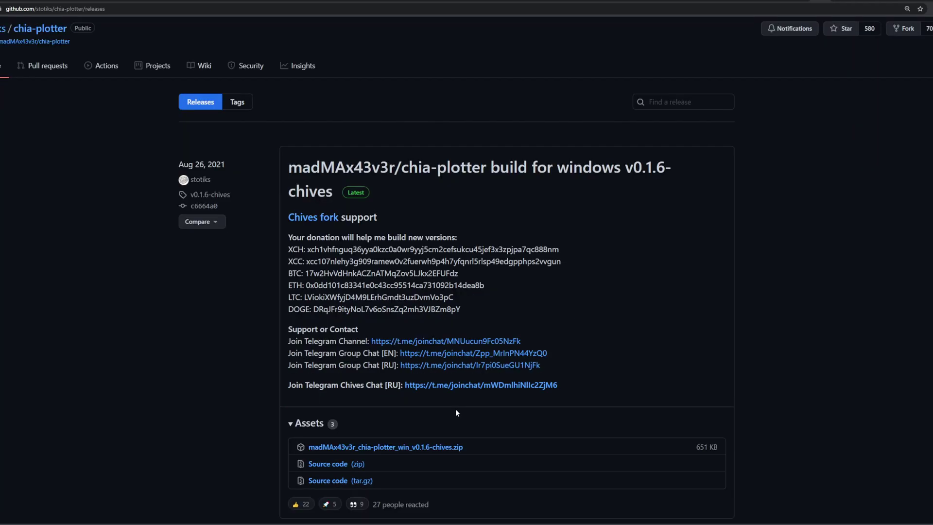
pyautogui.scroll(-1, 461, 425)
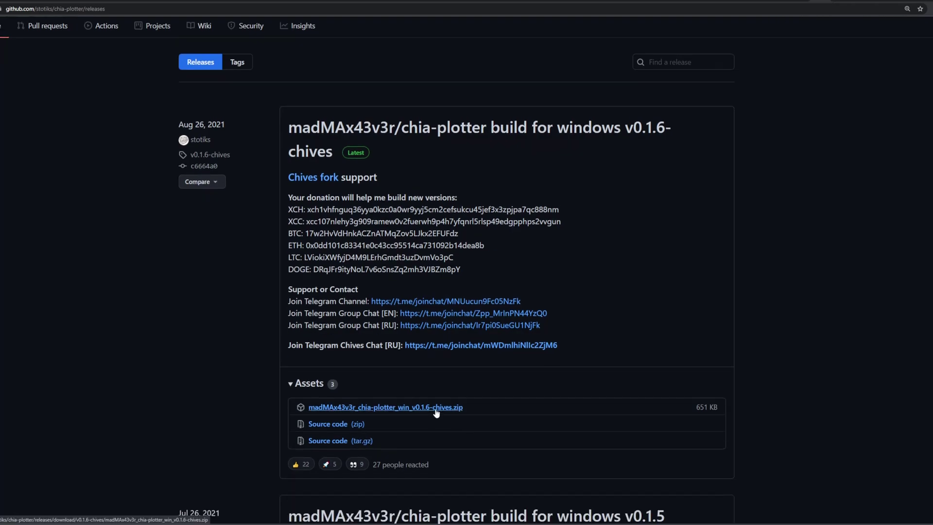
pyautogui.click(435, 411)
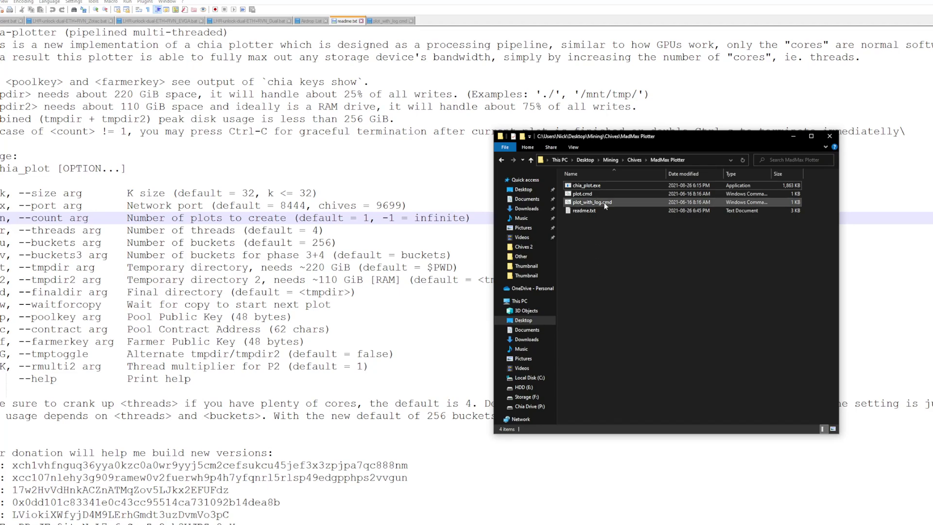
# Open readme.txt and plot_with_log.cmd together in Notepad++ and close the Find dialog.
pyautogui.moveTo(602, 240); pyautogui.dragTo(590, 198)
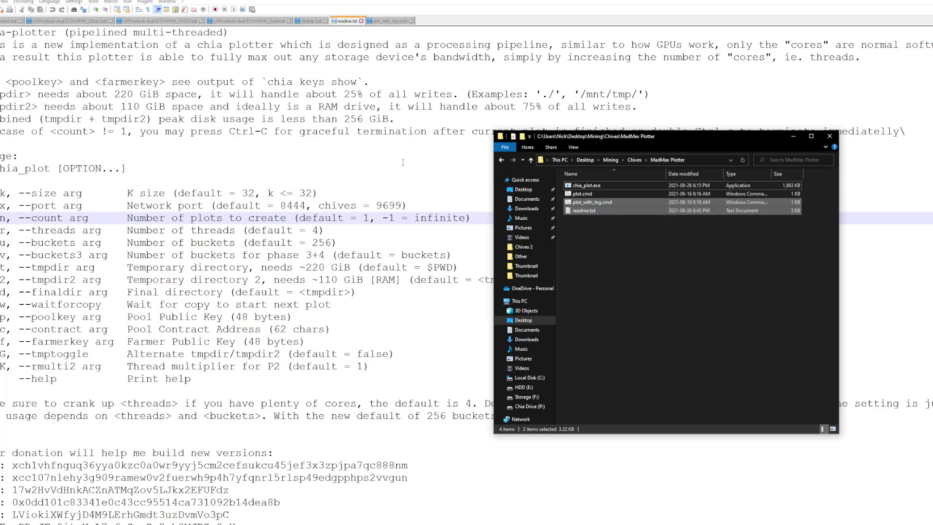
pyautogui.click(369, 156)
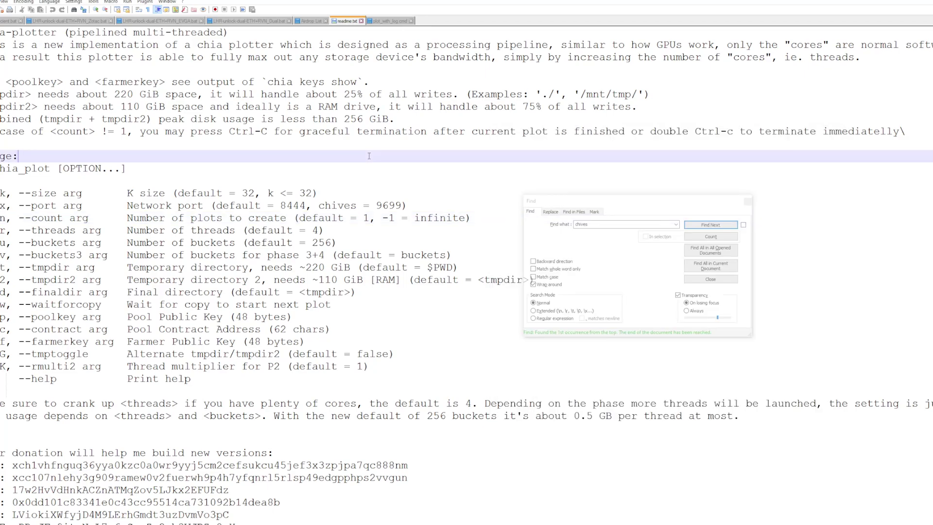
pyautogui.click(497, 181)
pyautogui.click(517, 218)
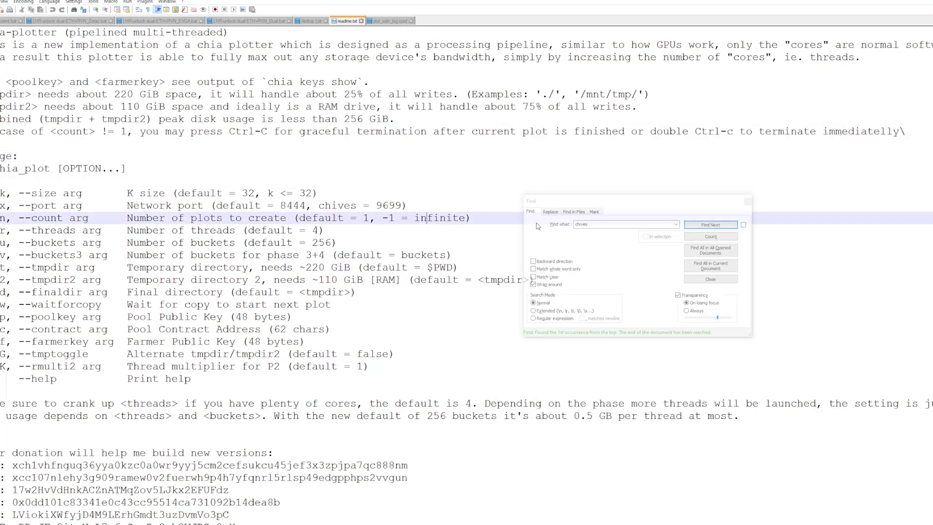
pyautogui.click(747, 201)
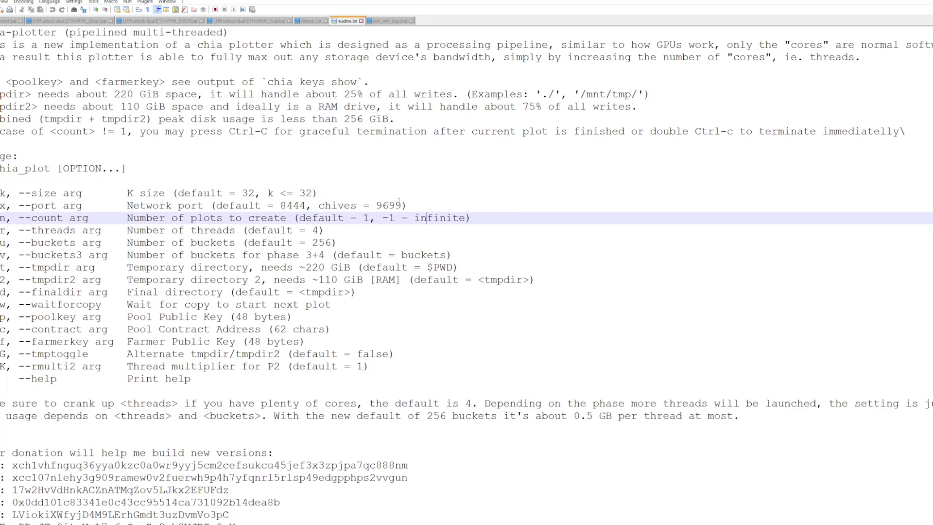
# Highlight the readme's -x port (chives 9699), -f farmer key and -p pool key options, then view plot_with_log.cmd.
pyautogui.moveTo(407, 206); pyautogui.dragTo(1, 205)
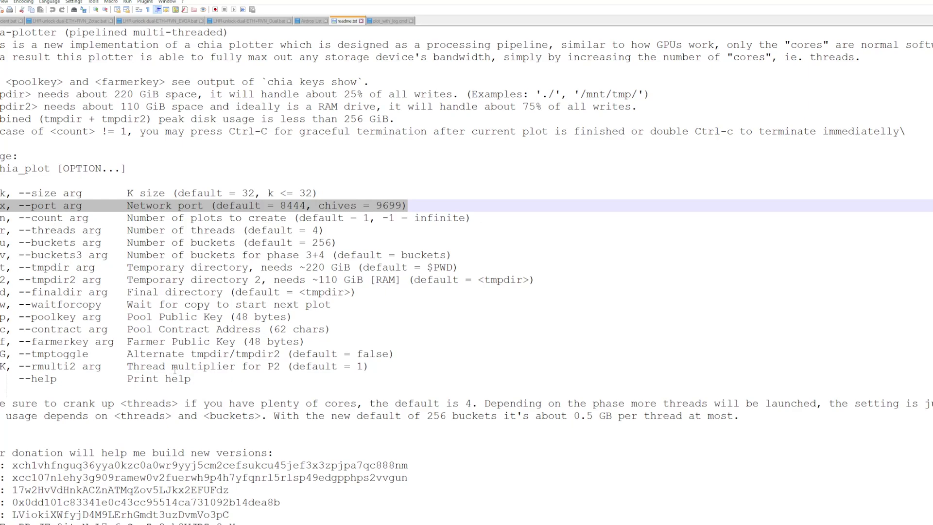
pyautogui.moveTo(316, 343); pyautogui.dragTo(0, 342)
pyautogui.moveTo(293, 316); pyautogui.dragTo(1, 316)
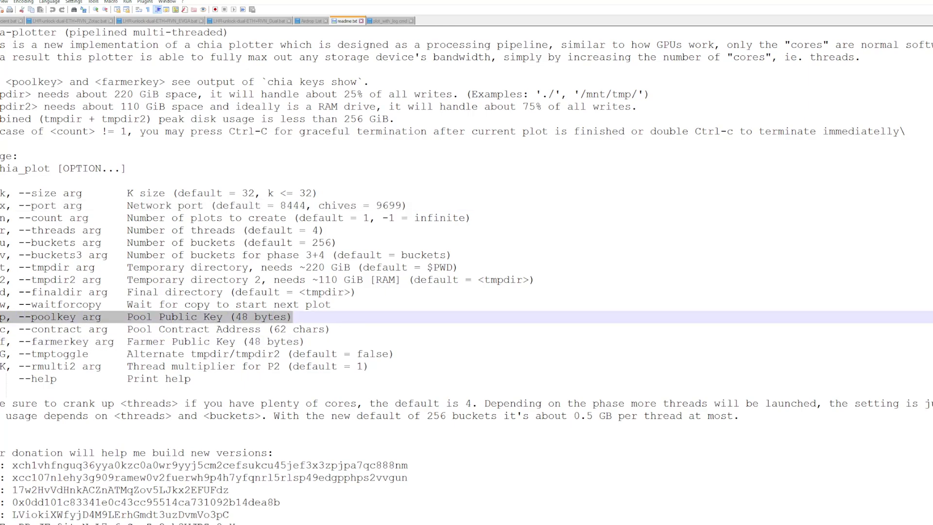
pyautogui.click(389, 23)
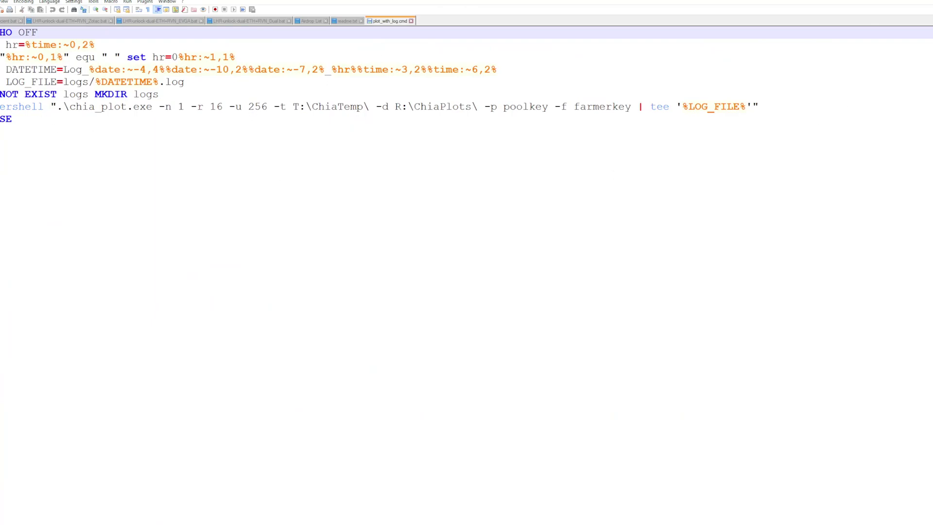
# Go over the chia_plot command's -n plot count, temp T:\ChiaTemp\ and final directory paths.
pyautogui.moveTo(79, 105); pyautogui.dragTo(152, 107)
pyautogui.moveTo(165, 106); pyautogui.dragTo(187, 106)
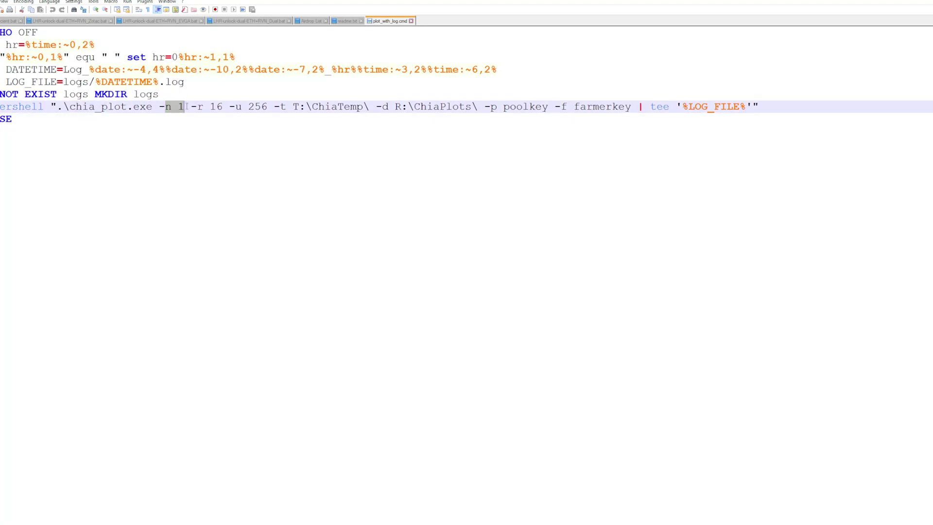
pyautogui.click(279, 118)
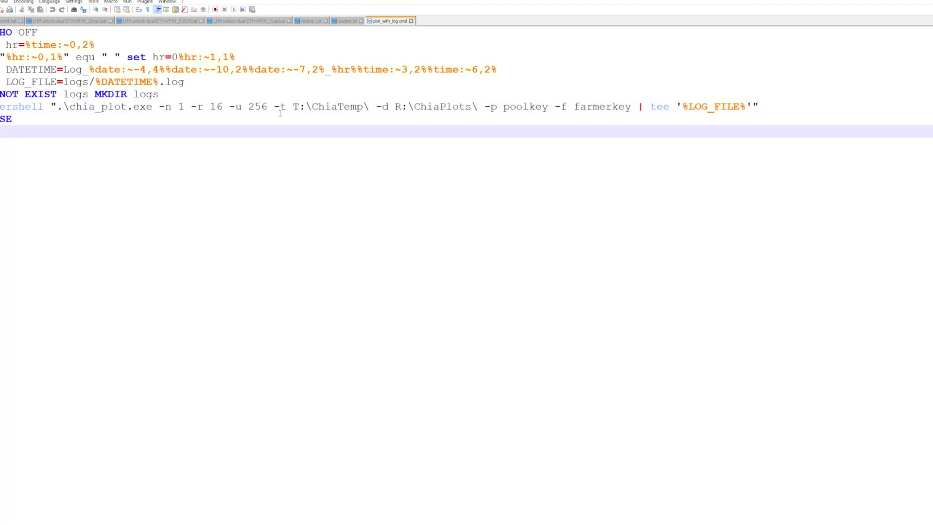
pyautogui.moveTo(287, 106); pyautogui.dragTo(453, 106)
pyautogui.press('Up')
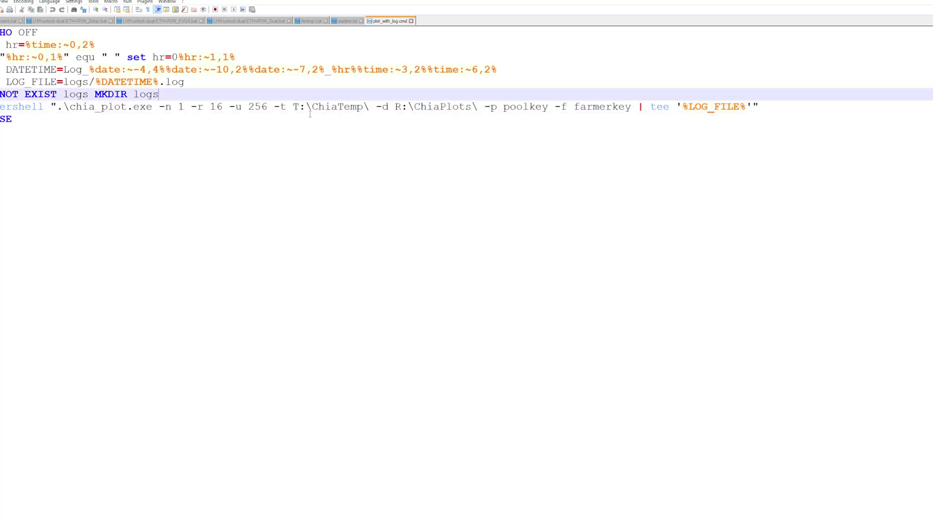
pyautogui.moveTo(293, 106); pyautogui.dragTo(477, 111)
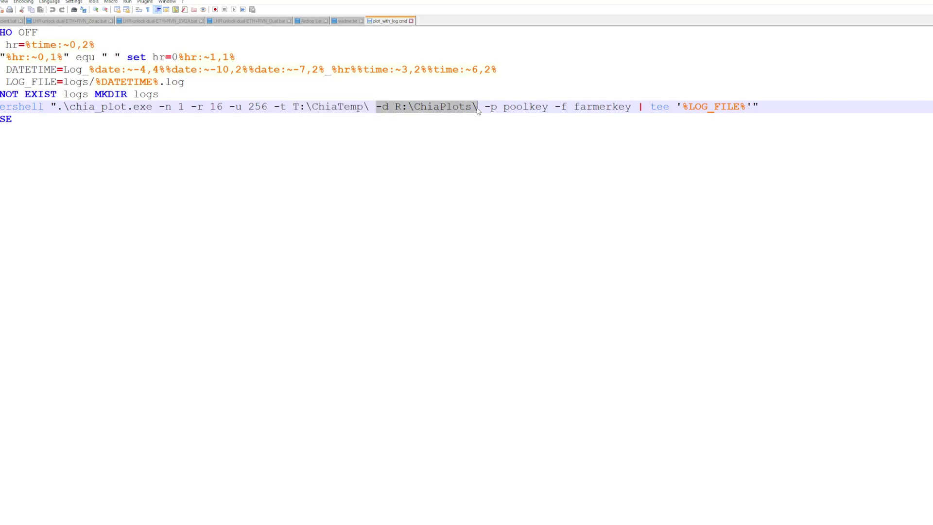
pyautogui.click(458, 134)
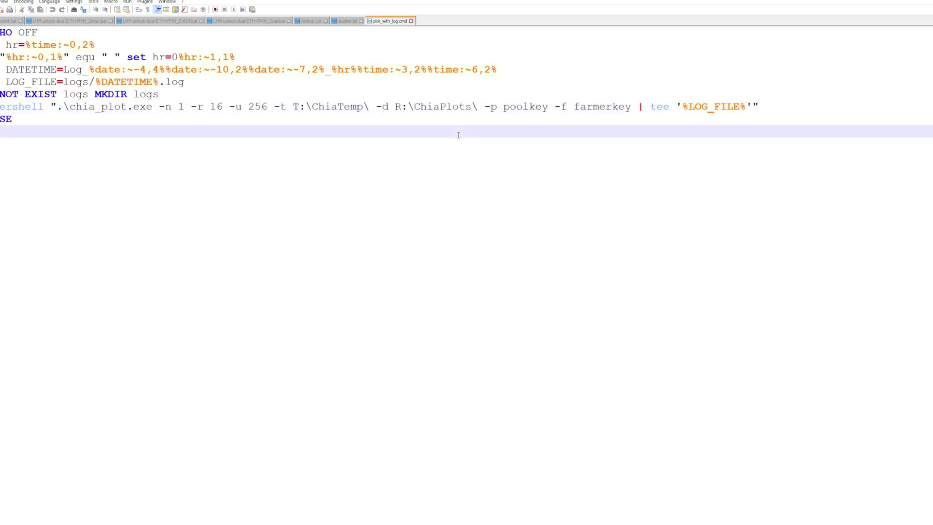
pyautogui.scroll(1, 293, 150)
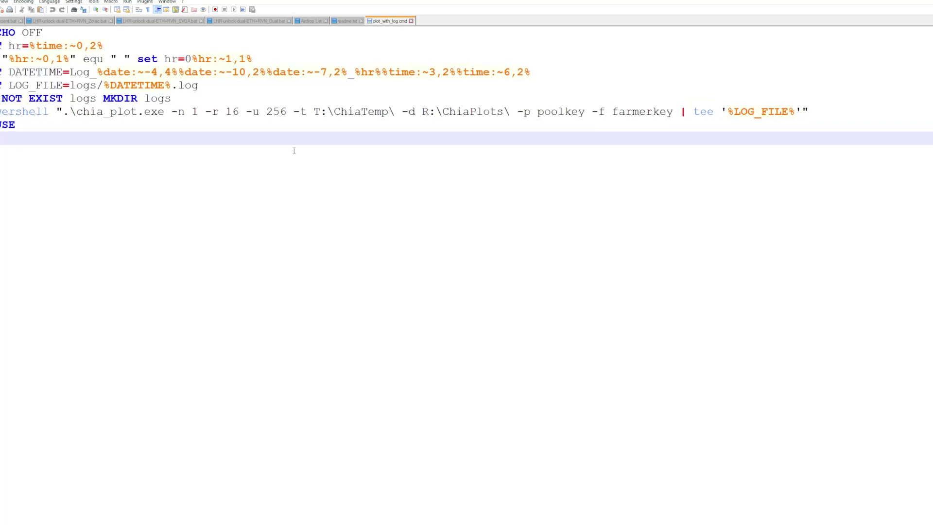
# Insert '-x 9699' before the -t option, then add and undo '-k 30'.
pyautogui.click(294, 112)
pyautogui.write('-x')
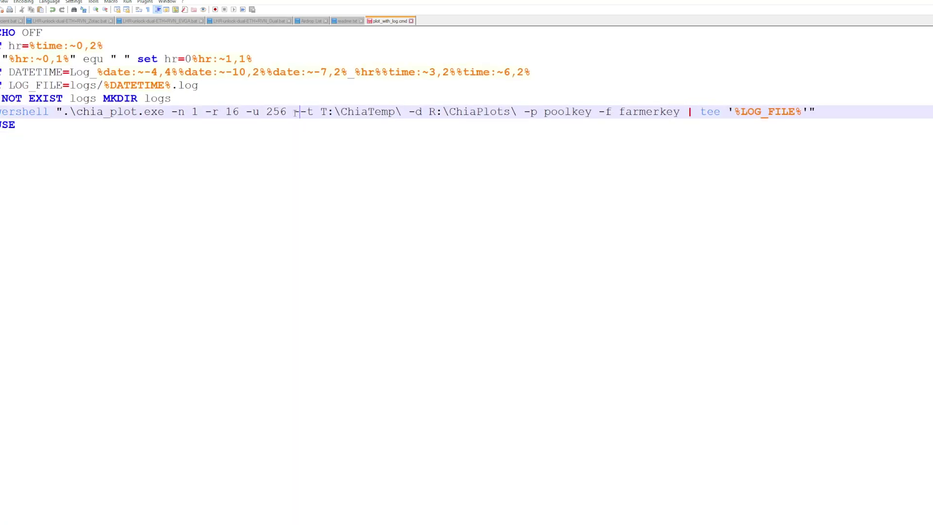
pyautogui.write(' 9699')
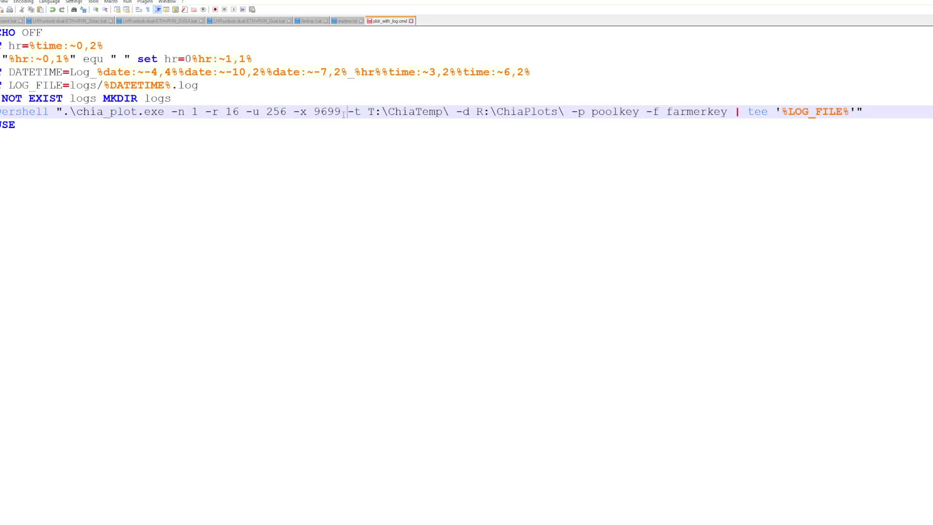
pyautogui.write('-k ')
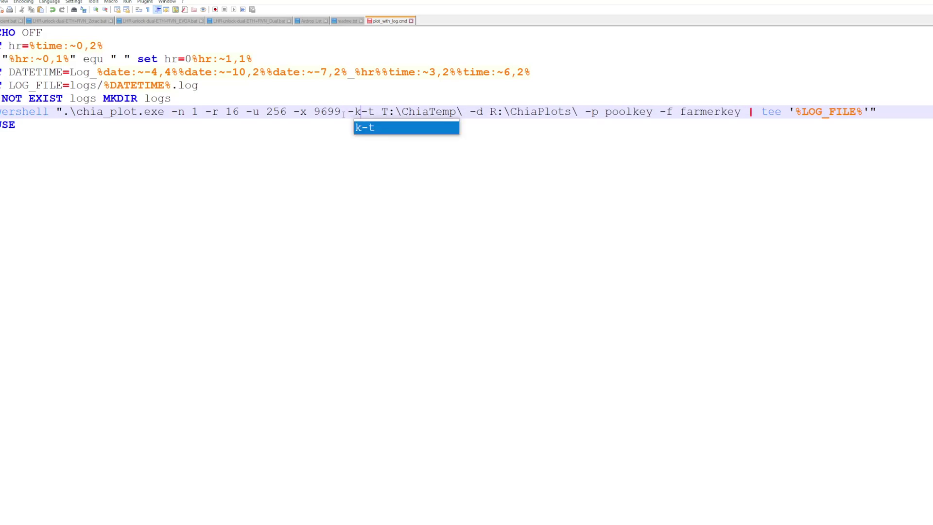
pyautogui.write('30')
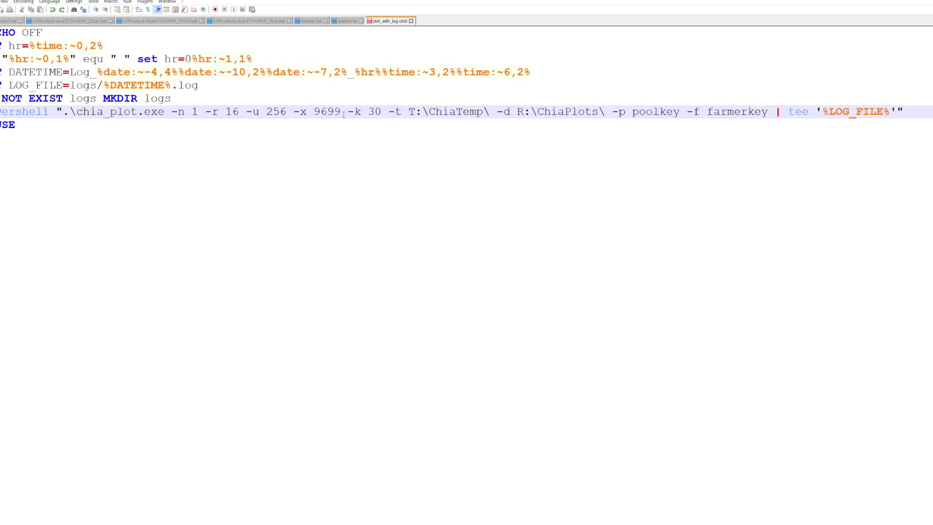
pyautogui.press('BackSpace')
pyautogui.press('BackSpace')
pyautogui.press('BackSpace')
pyautogui.press('BackSpace')
pyautogui.press('BackSpace')
pyautogui.press('BackSpace')
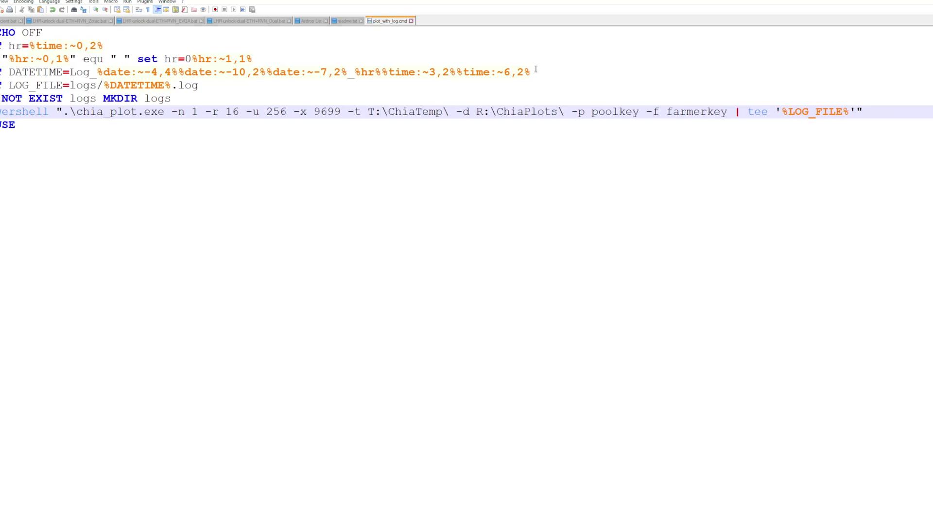
# Select the poolkey and farmerkey placeholders, then start a new GUI plot with temp folder P:\Chia Temp.
pyautogui.doubleClick(617, 113)
pyautogui.doubleClick(707, 113)
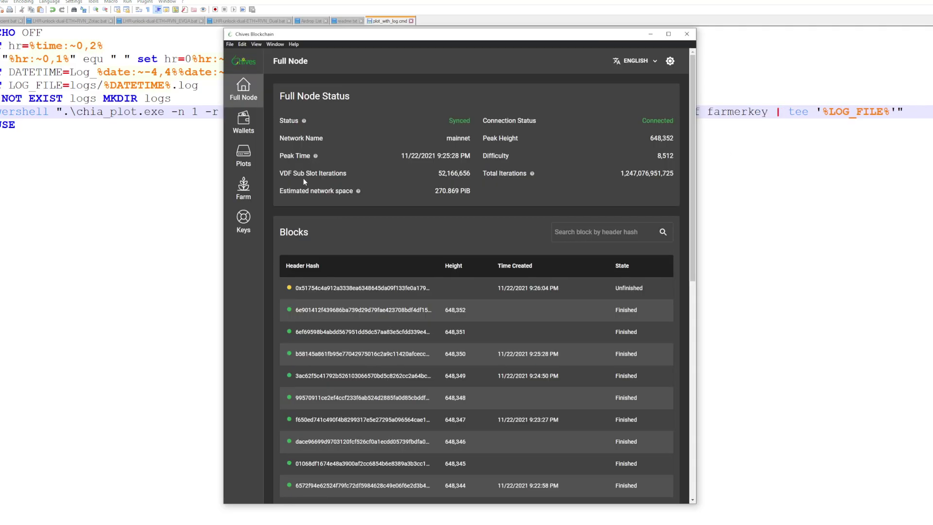
pyautogui.click(252, 167)
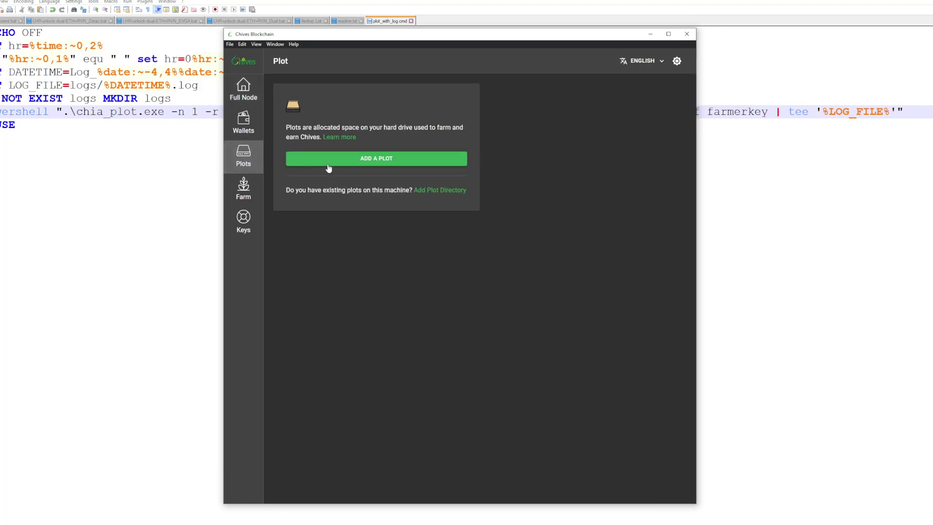
pyautogui.click(386, 163)
pyautogui.scroll(-2, 414, 272)
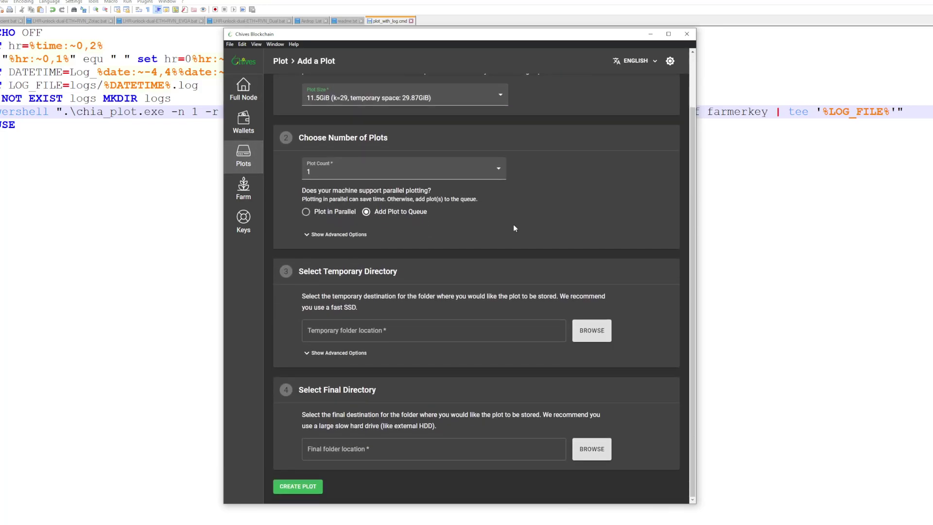
pyautogui.click(592, 331)
pyautogui.click(66, 109)
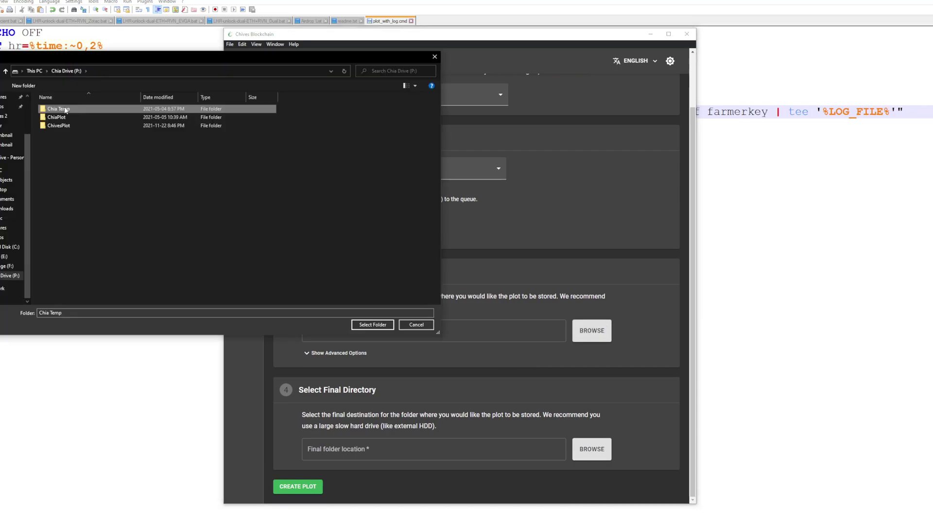
pyautogui.click(372, 325)
# Set the final folder to P:\ChivesPlot, create the k-29 plot and open its log.
pyautogui.click(590, 448)
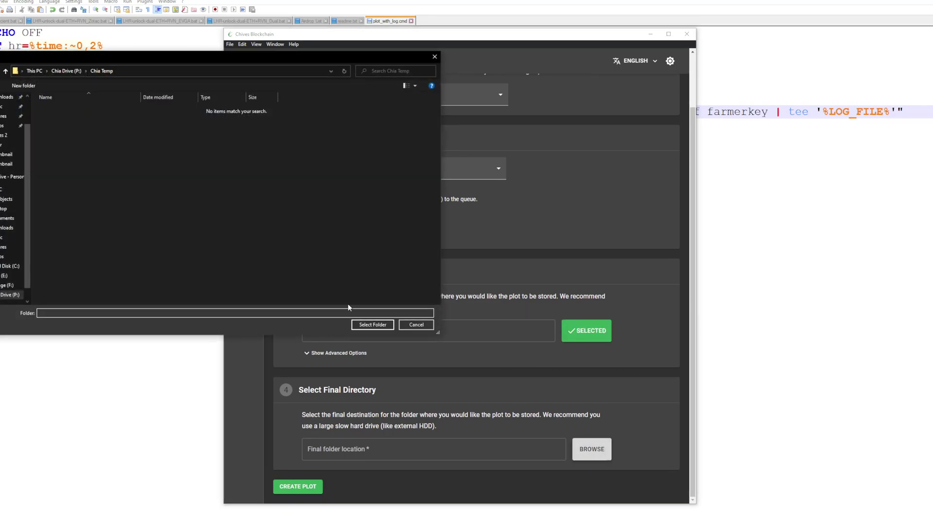
pyautogui.click(67, 71)
pyautogui.doubleClick(88, 127)
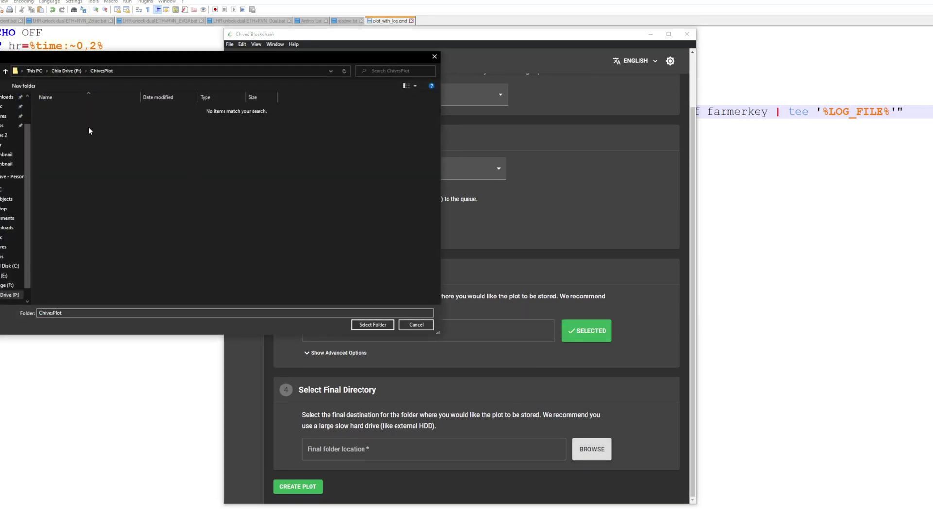
pyautogui.click(372, 325)
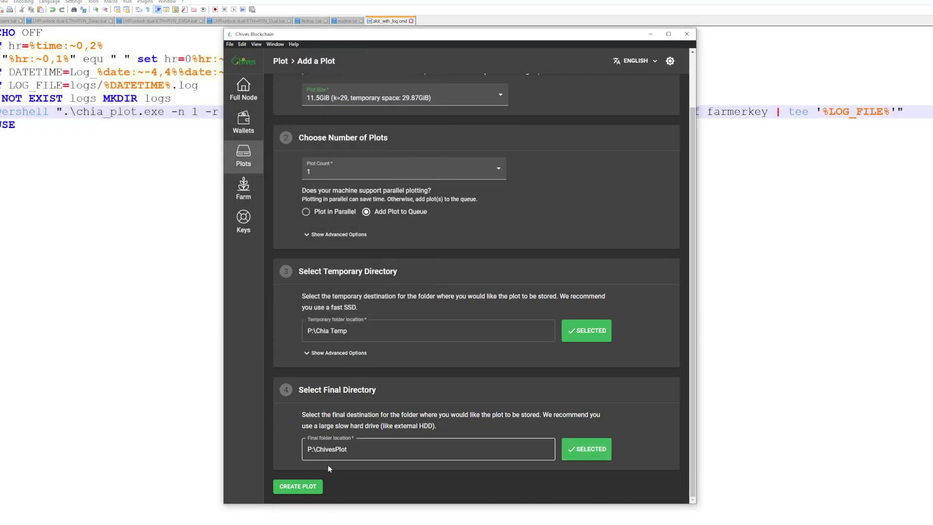
pyautogui.click(314, 492)
pyautogui.click(651, 192)
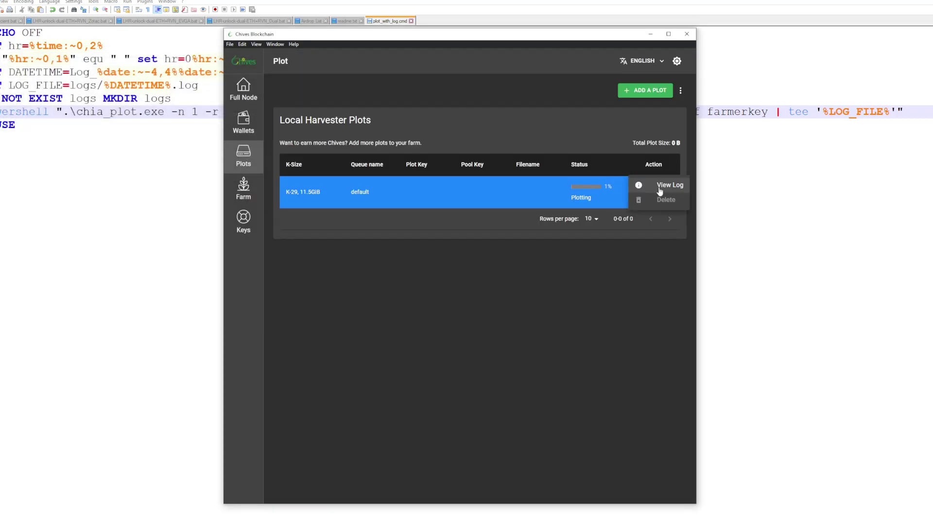
pyautogui.click(660, 189)
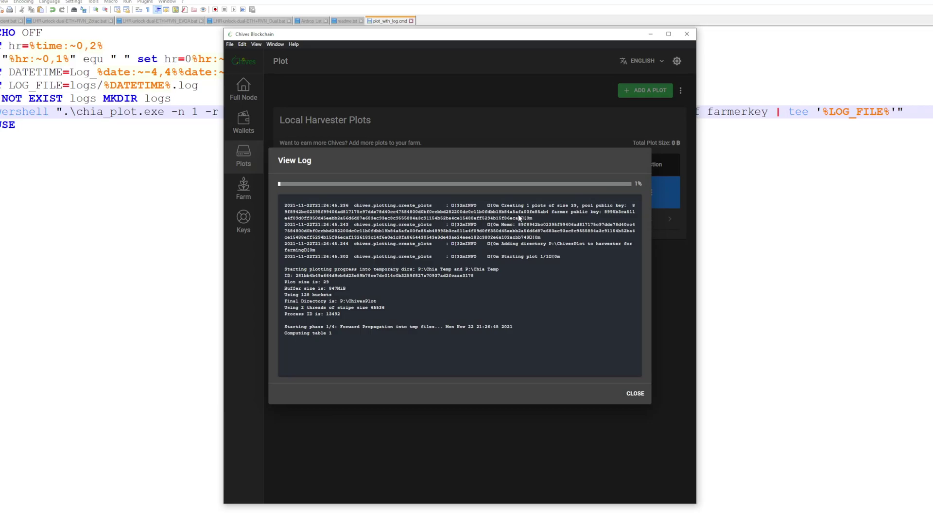
# Check the plot log's first entries and the command's D:\ChivesTemp\ temp and P:\ChivesPlot\ final paths.
pyautogui.moveTo(284, 205); pyautogui.dragTo(635, 244)
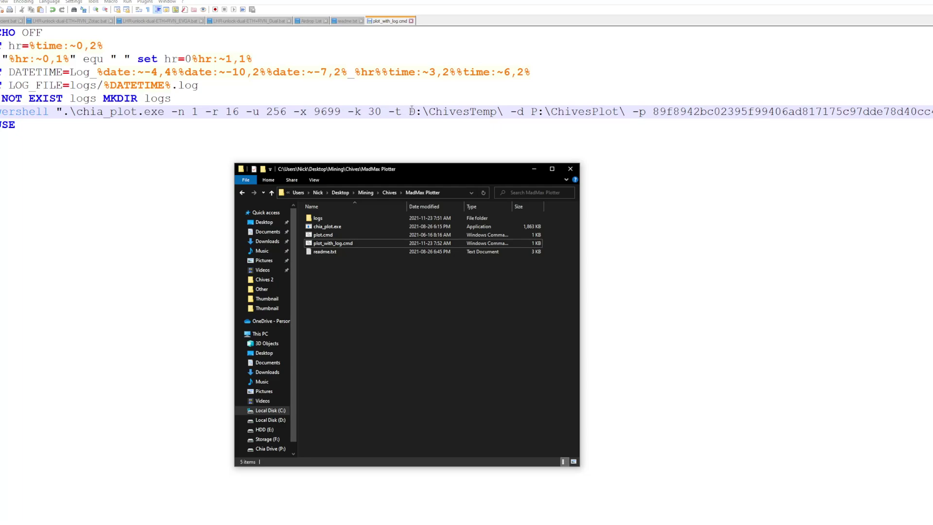
pyautogui.moveTo(412, 111); pyautogui.dragTo(502, 115)
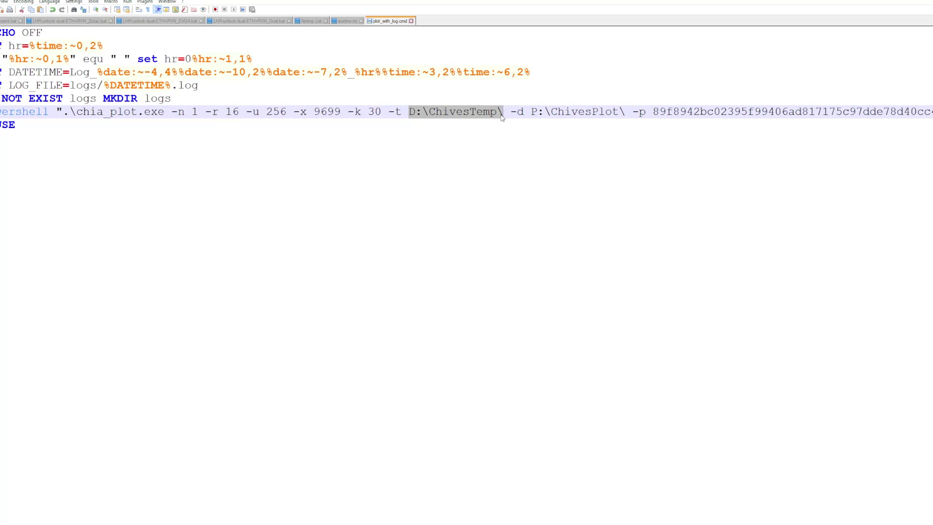
pyautogui.moveTo(531, 112); pyautogui.dragTo(627, 111)
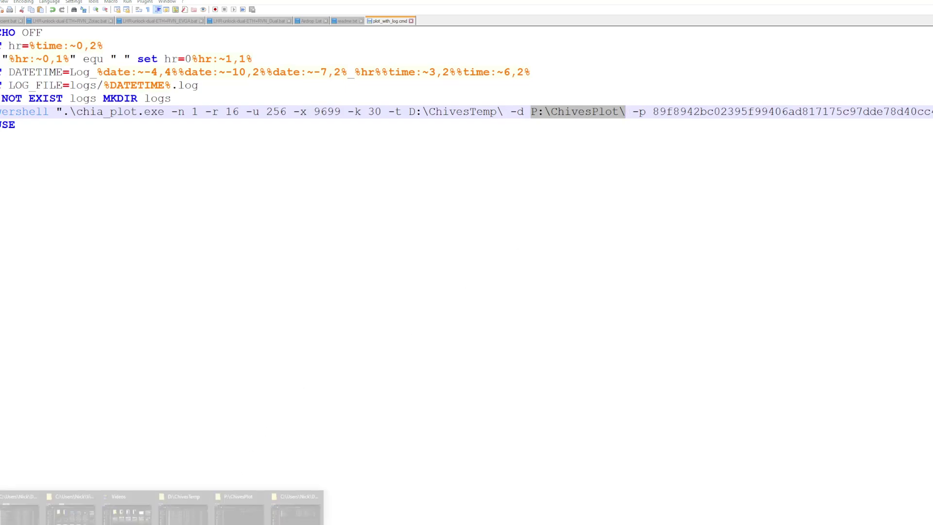
# Run plot_with_log.cmd from the MadMax Plotter folder and bring the plotter's cmd window forward.
pyautogui.moveTo(295, 521)
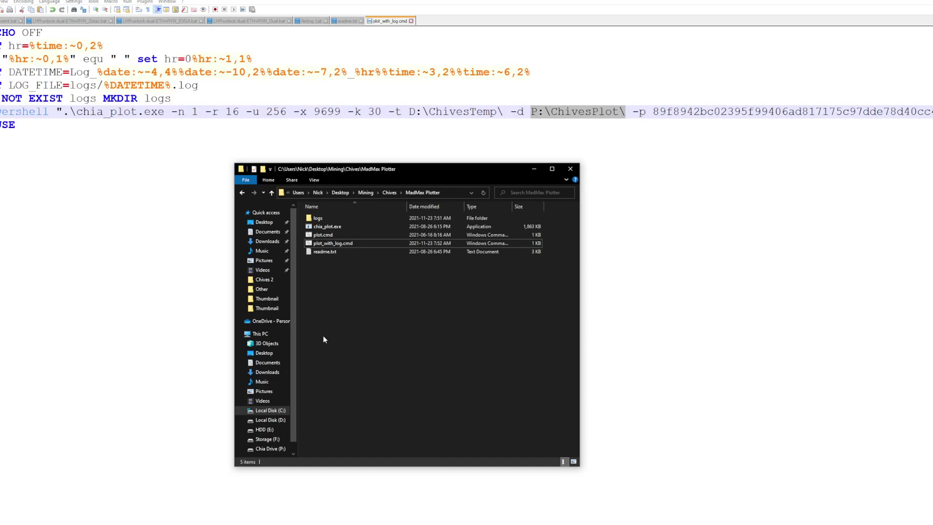
pyautogui.click(339, 245)
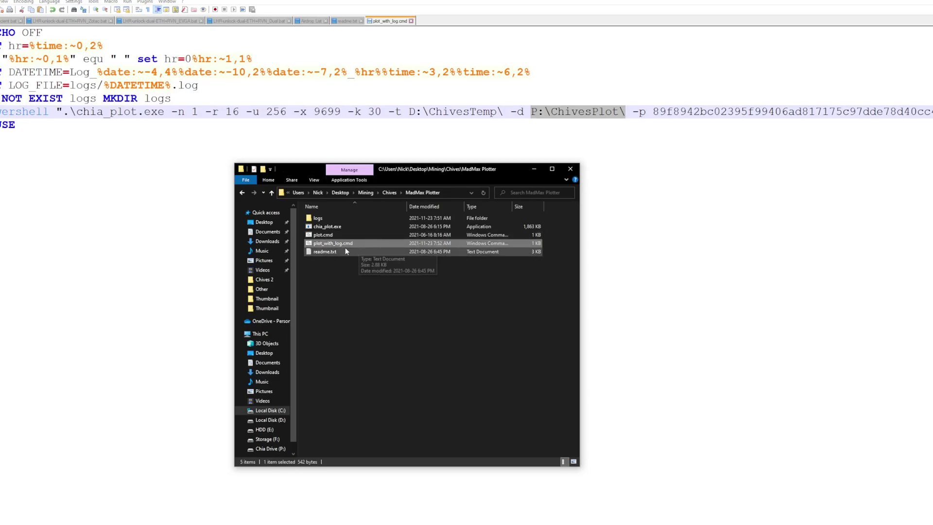
pyautogui.doubleClick(344, 247)
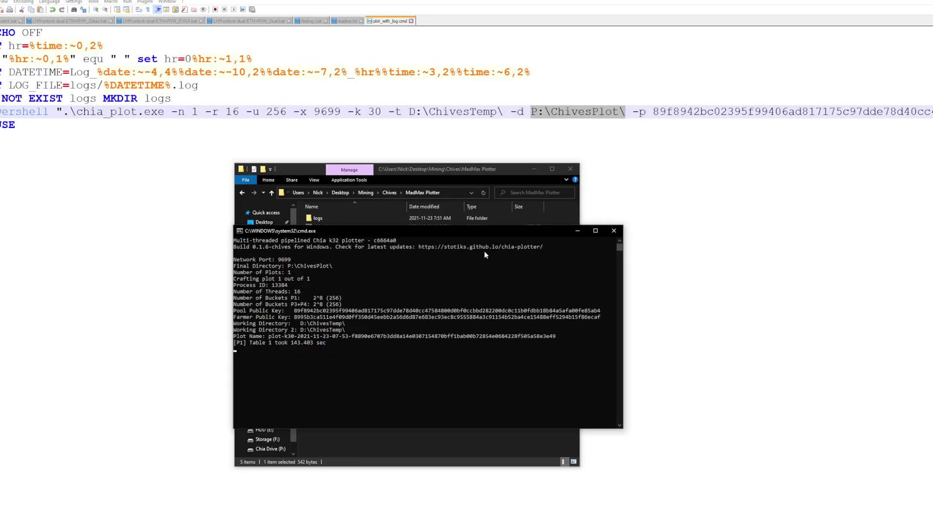
pyautogui.click(533, 169)
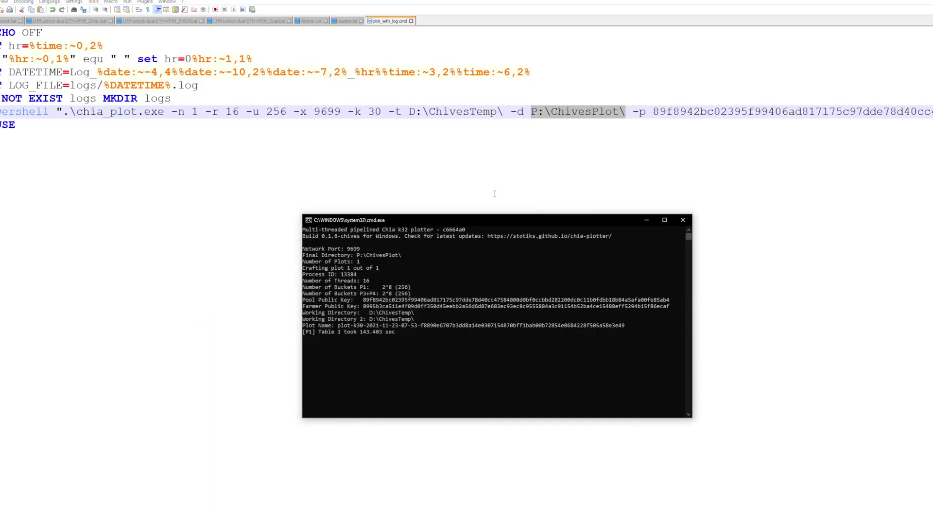